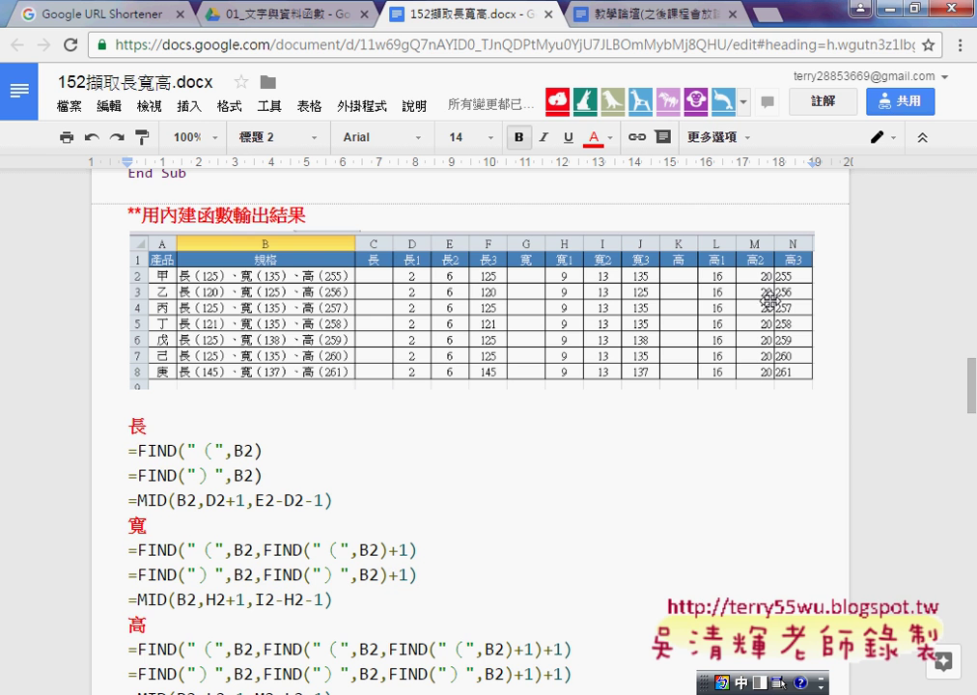
Scroll the Google Doc from the 用內建函數輸出結果 heading down to the VBA section.
{"action": "left_click", "coordinate": [143, 215]}
{"action": "triple_click", "coordinate": [143, 214]}
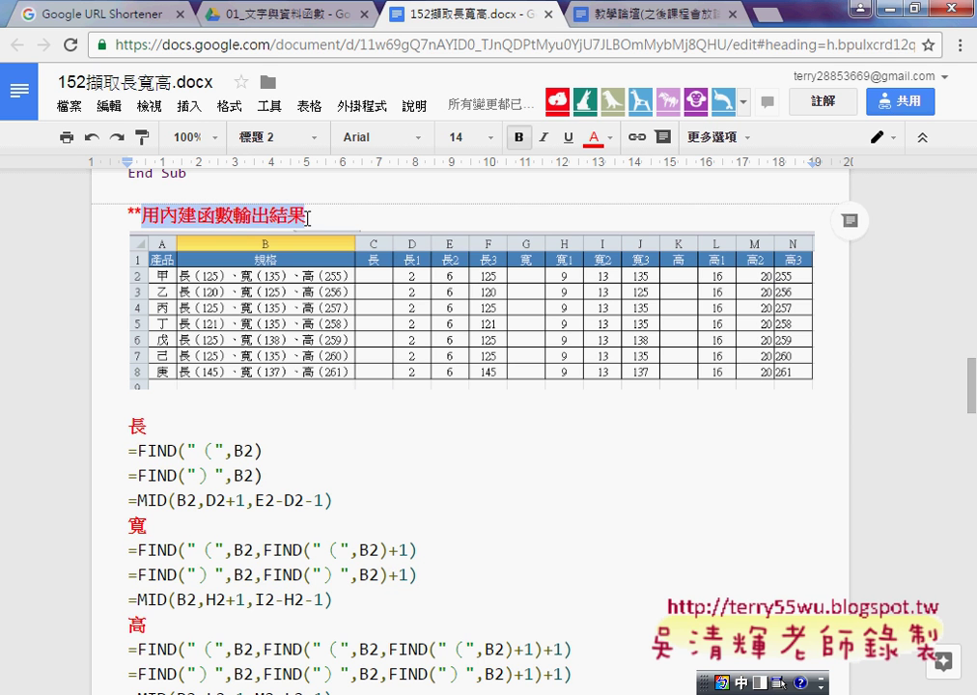
{"action": "scroll", "coordinate": [358, 396], "scroll_direction": "down", "scroll_amount": 4}
{"action": "scroll", "coordinate": [358, 396], "scroll_direction": "down", "scroll_amount": 1}
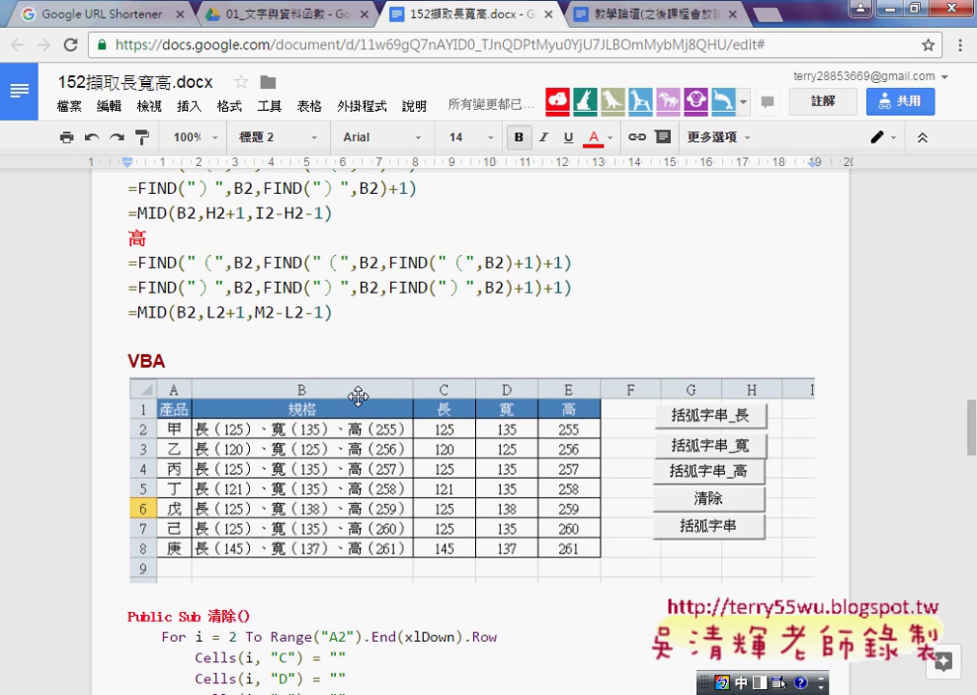
{"action": "left_click_drag", "start_coordinate": [126, 261], "coordinate": [188, 270]}
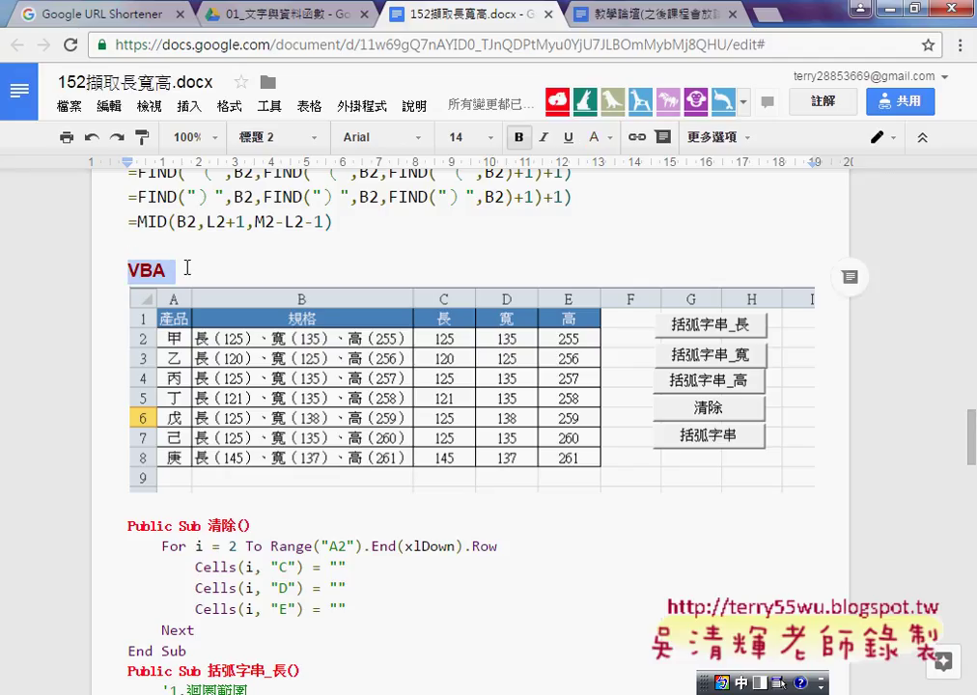
{"action": "scroll", "coordinate": [241, 290], "scroll_direction": "down", "scroll_amount": 1}
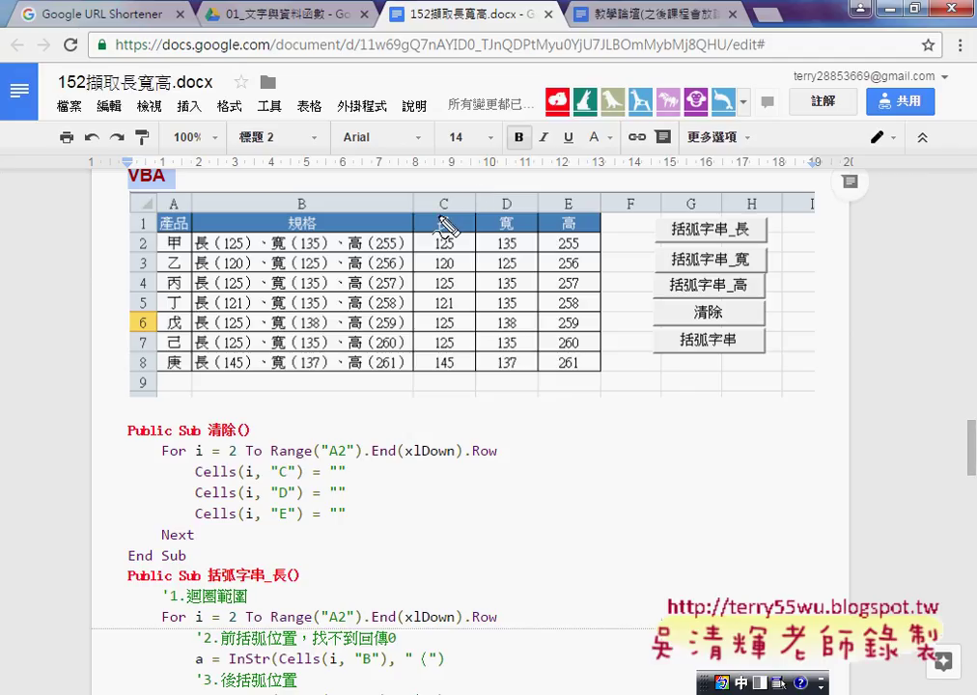
Annotate the length, width, height, 清除 and 括弧字串 macros, then erase the ink and return to Excel.
{"action": "mouse_move", "coordinate": [724, 242]}
{"action": "left_mouse_down"}
{"action": "mouse_move", "coordinate": [695, 223]}
{"action": "mouse_move", "coordinate": [464, 231]}
{"action": "left_mouse_up"}
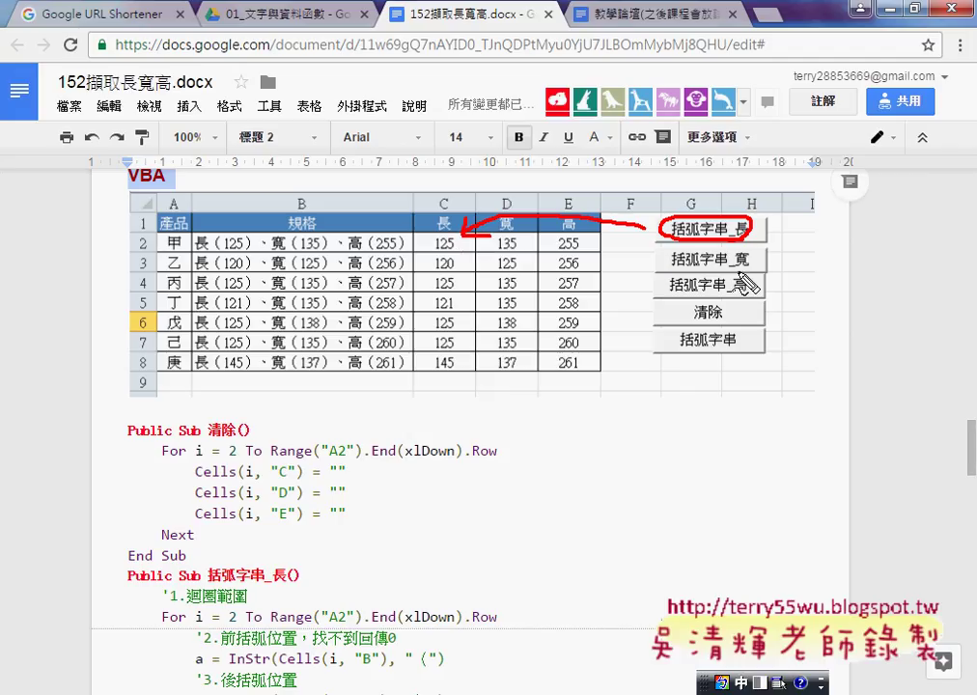
{"action": "mouse_move", "coordinate": [748, 253]}
{"action": "left_mouse_down"}
{"action": "mouse_move", "coordinate": [691, 270]}
{"action": "mouse_move", "coordinate": [518, 249]}
{"action": "left_mouse_up"}
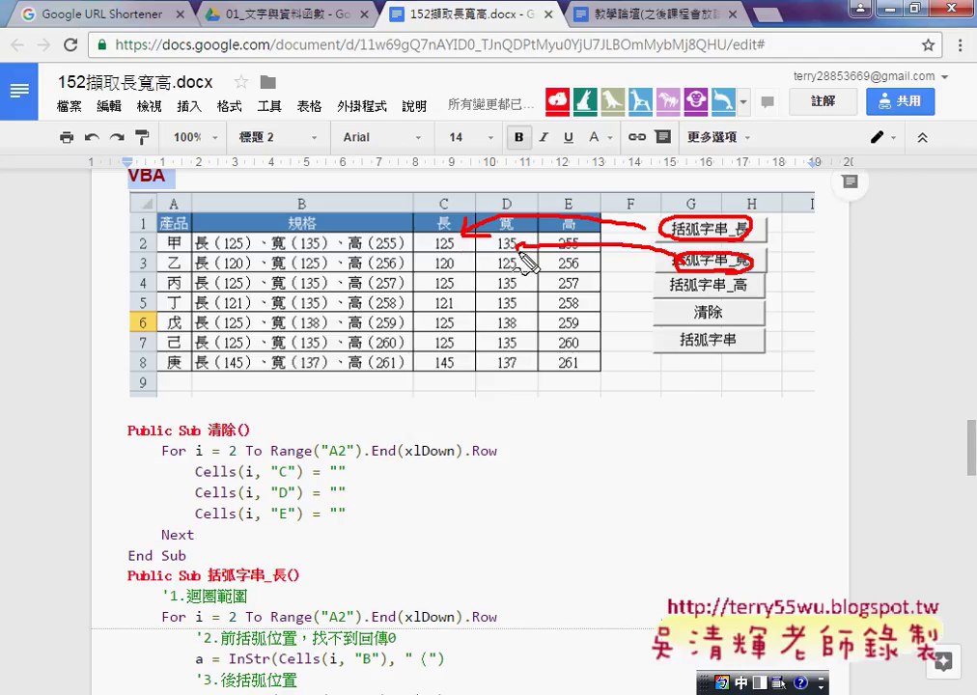
{"action": "left_click_drag", "start_coordinate": [771, 280], "coordinate": [714, 299]}
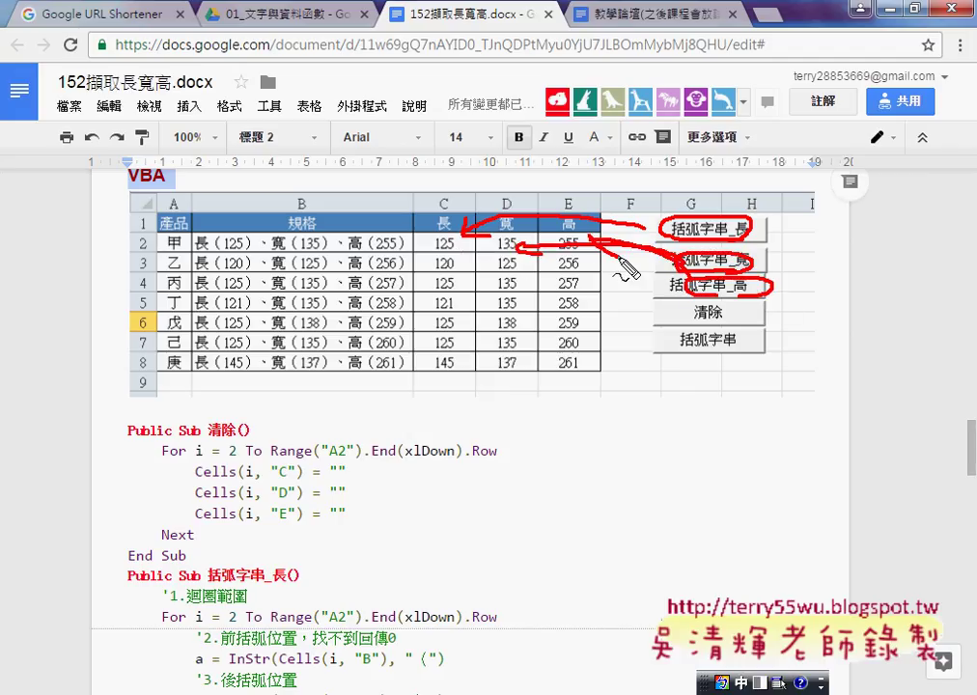
{"action": "left_click_drag", "start_coordinate": [637, 259], "coordinate": [571, 234]}
{"action": "mouse_move", "coordinate": [729, 304]}
{"action": "left_mouse_down"}
{"action": "mouse_move", "coordinate": [736, 328]}
{"action": "mouse_move", "coordinate": [612, 275]}
{"action": "left_mouse_up"}
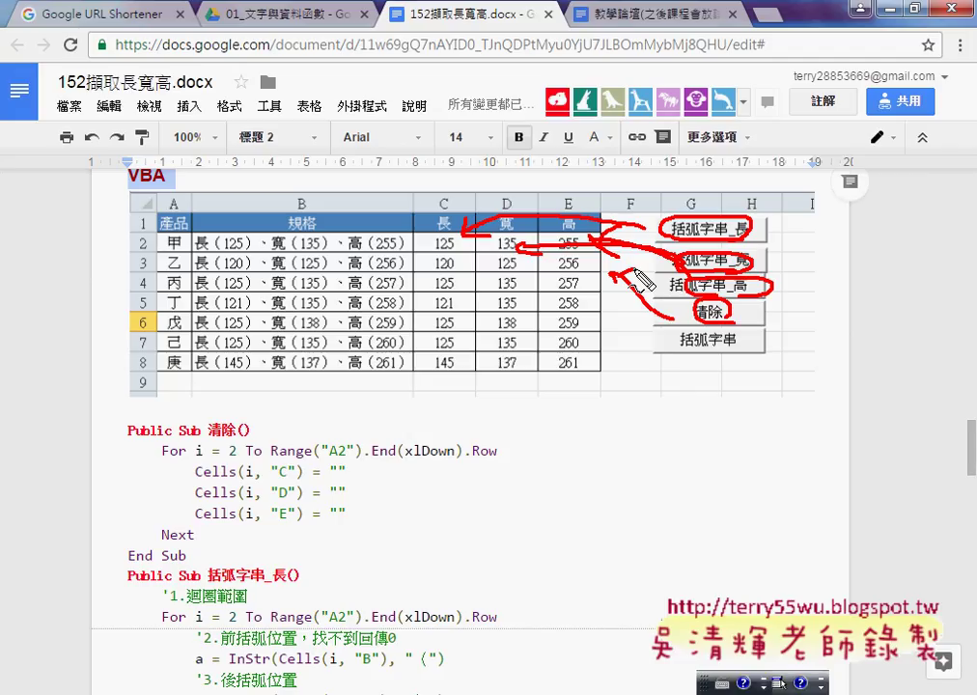
{"action": "left_click_drag", "start_coordinate": [686, 350], "coordinate": [734, 350]}
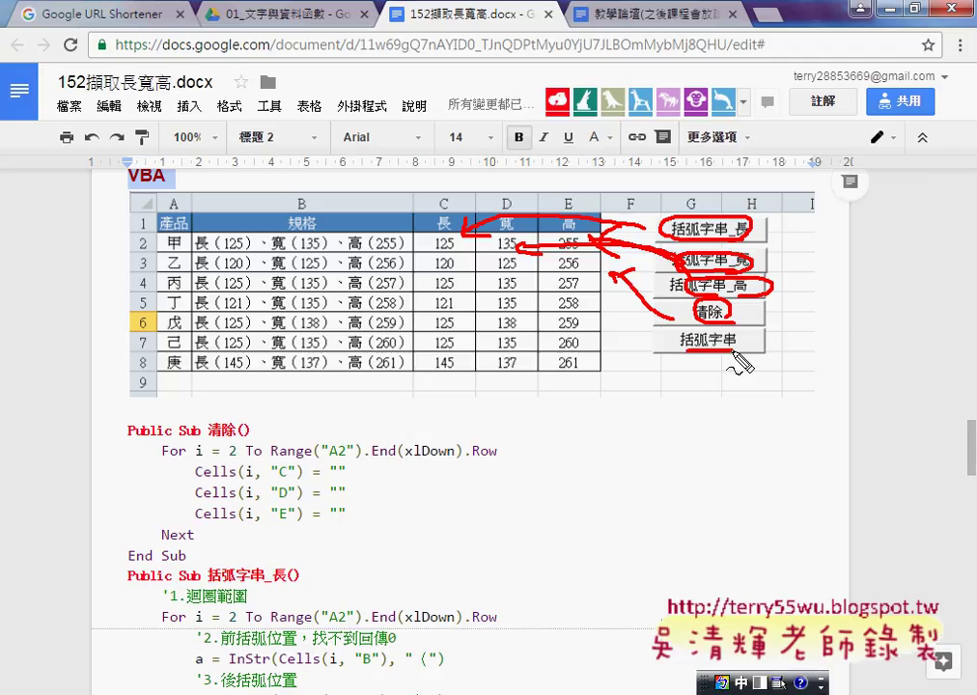
{"action": "key", "text": "Escape"}
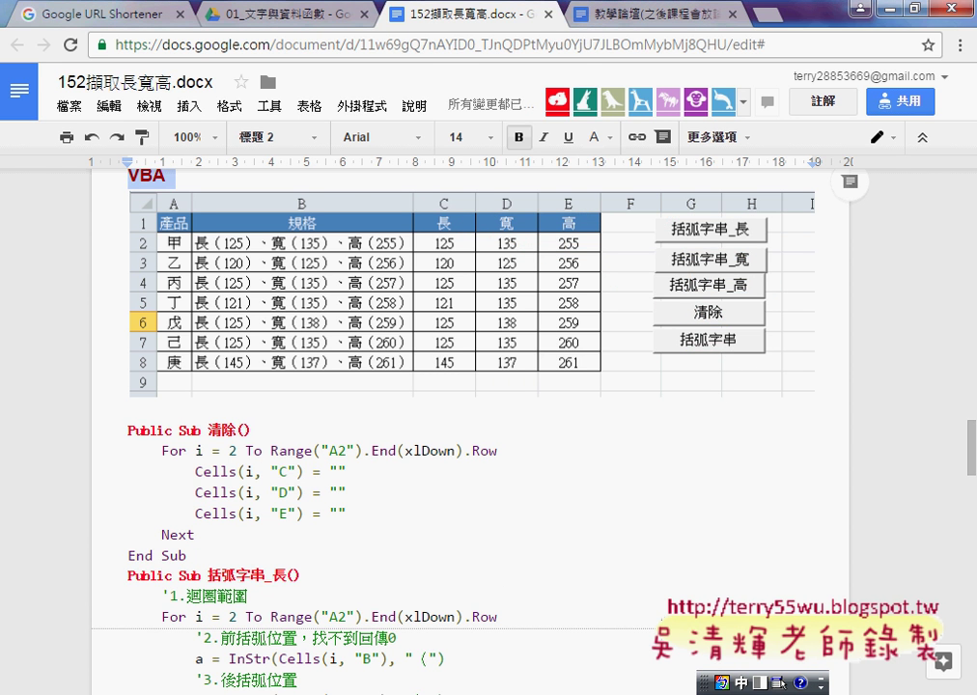
{"action": "key", "text": "alt+Tab"}
{"action": "left_click", "coordinate": [189, 666]}
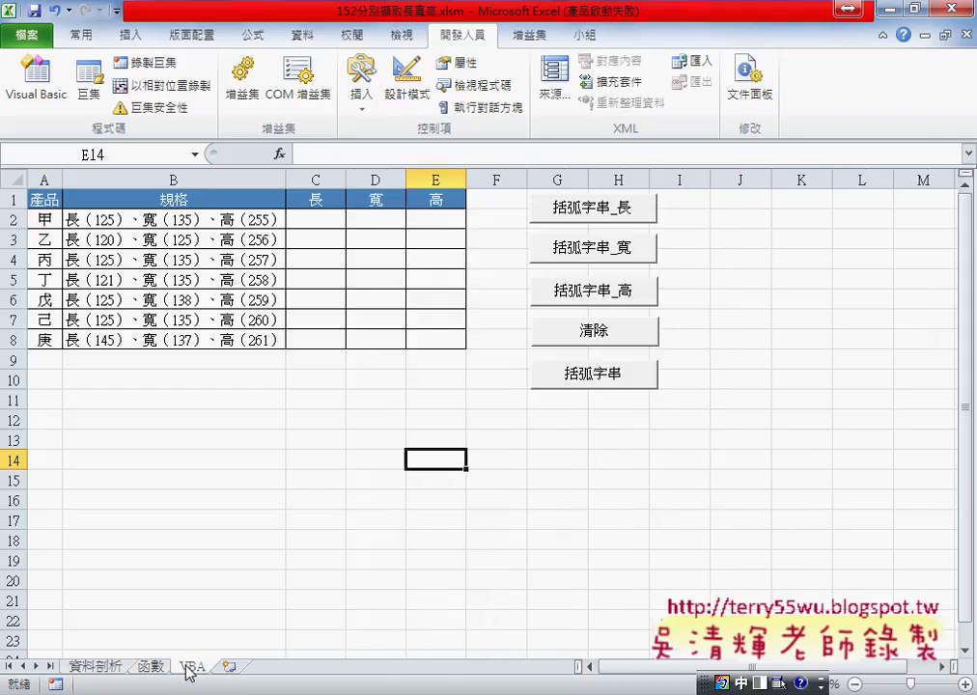
{"action": "left_click", "coordinate": [593, 210]}
{"action": "left_click", "coordinate": [586, 248]}
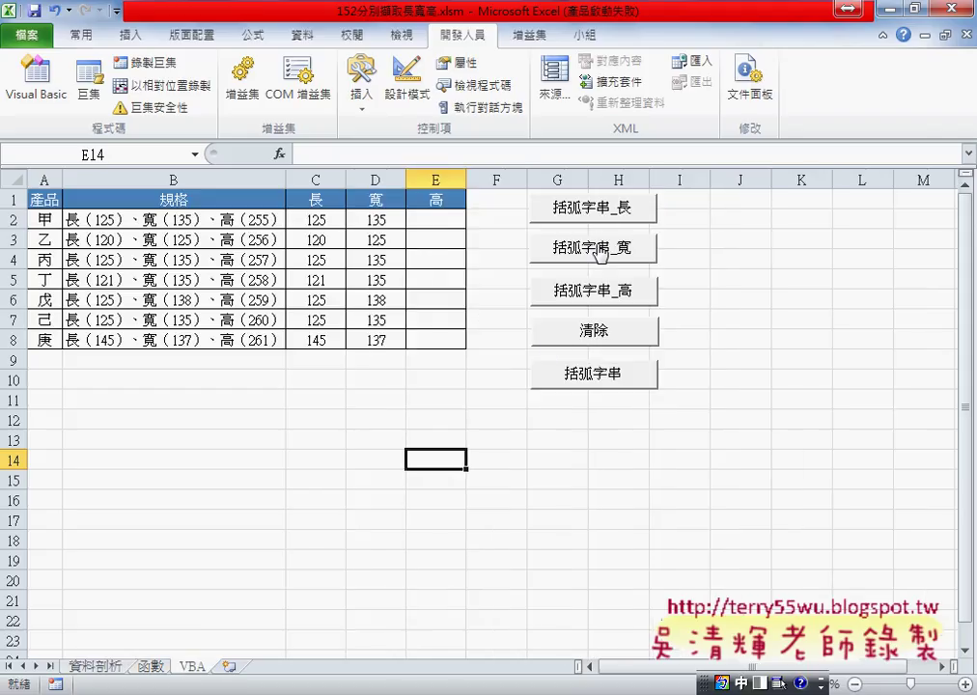
{"action": "left_click", "coordinate": [601, 294]}
{"action": "left_click", "coordinate": [593, 335]}
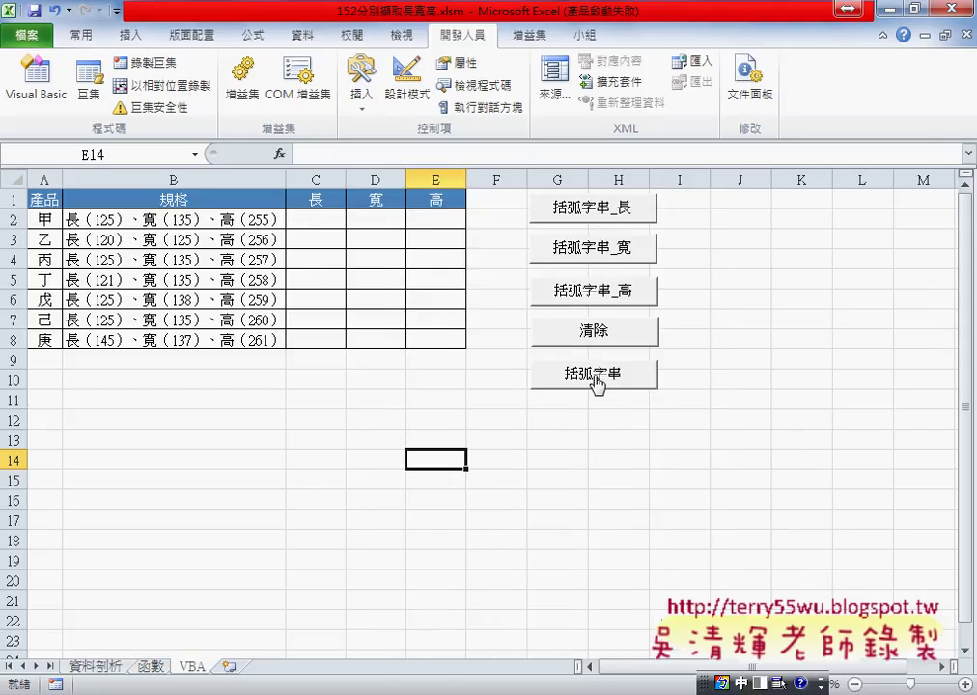
{"action": "left_click", "coordinate": [598, 385]}
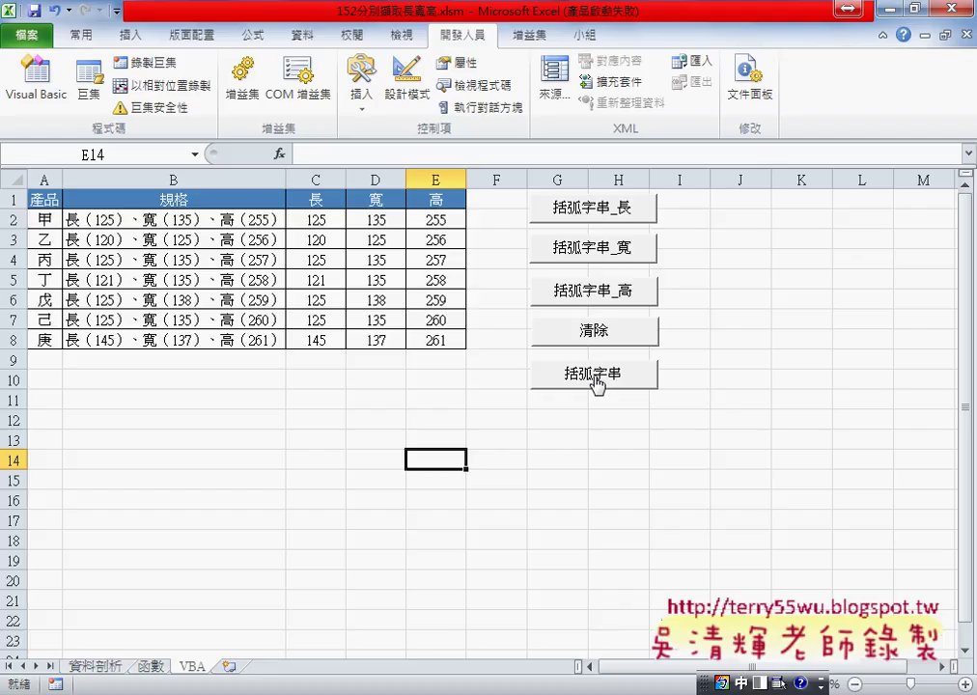
{"action": "left_click", "coordinate": [598, 346]}
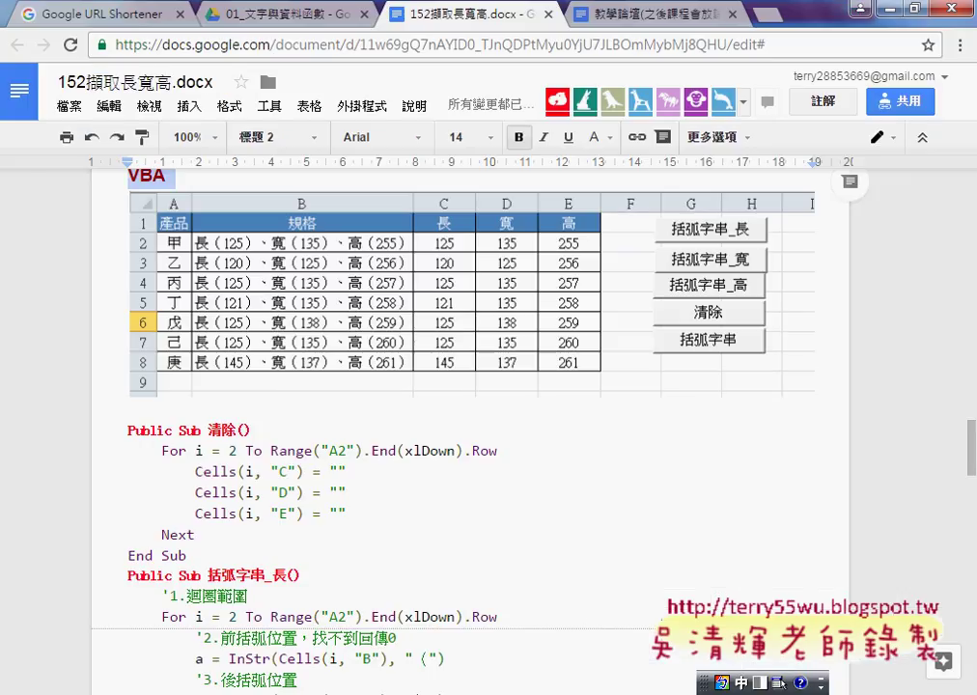
Highlight the 清除 lines blanking columns C, D, E, then scroll down to the 括弧字串_長 code.
{"action": "mouse_move", "coordinate": [194, 471]}
{"action": "left_mouse_down"}
{"action": "mouse_move", "coordinate": [323, 474]}
{"action": "mouse_move", "coordinate": [351, 515]}
{"action": "left_mouse_up"}
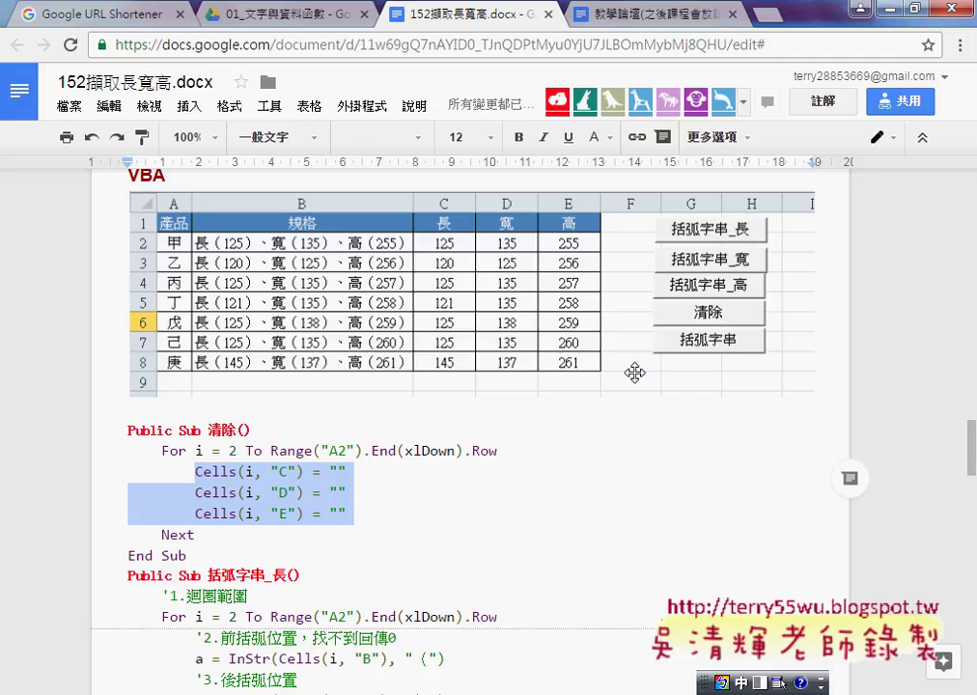
{"action": "scroll", "coordinate": [638, 371], "scroll_direction": "down", "scroll_amount": 1}
{"action": "scroll", "coordinate": [637, 371], "scroll_direction": "down", "scroll_amount": 1}
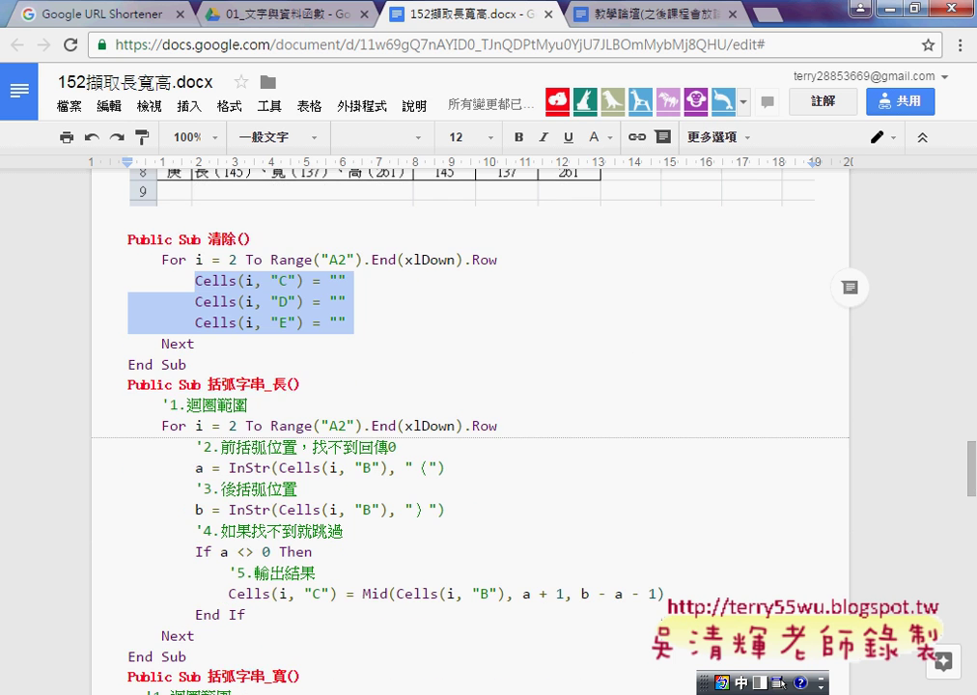
{"action": "key", "text": "alt+Tab"}
Right-click the 括弧字串_長 button, then mark result cell C2, B3's bracketed number, and the note 'Find'.
{"action": "right_click", "coordinate": [621, 213]}
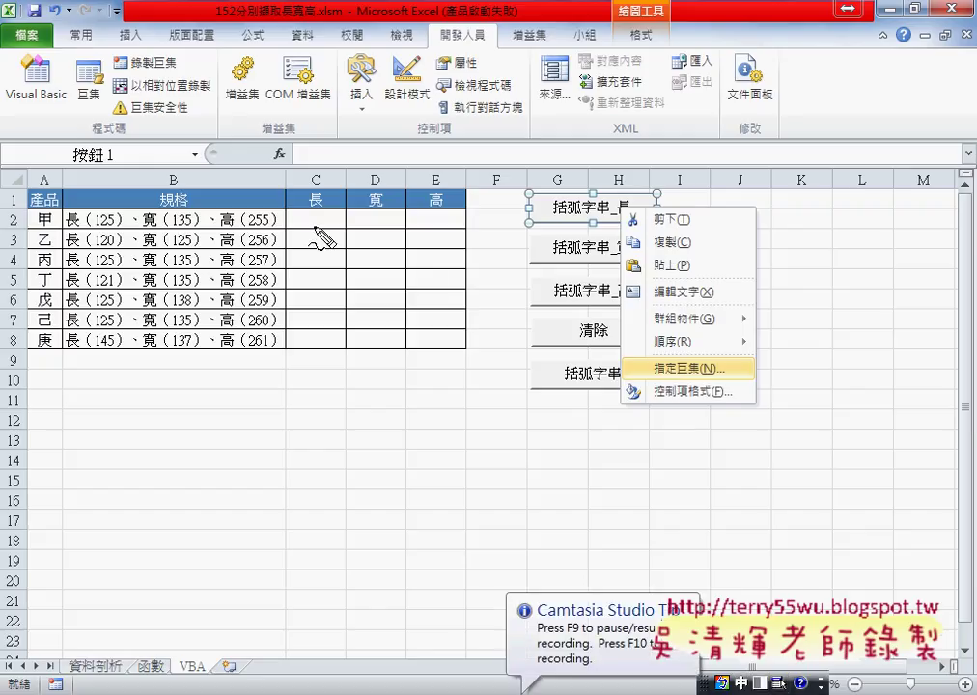
{"action": "left_click_drag", "start_coordinate": [334, 214], "coordinate": [328, 216]}
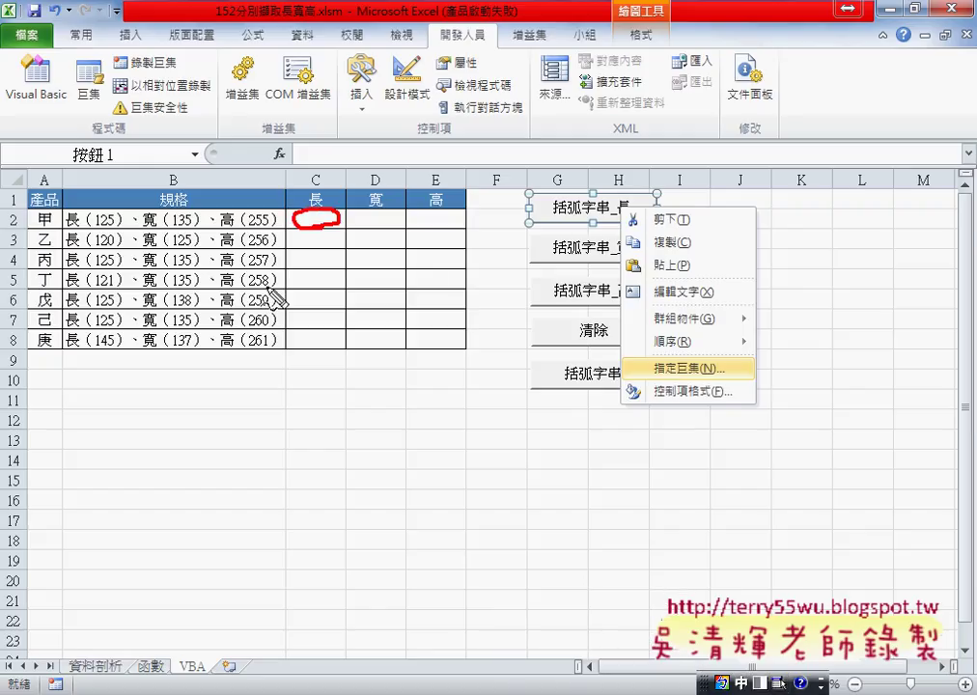
{"action": "mouse_move", "coordinate": [85, 231]}
{"action": "left_mouse_down"}
{"action": "mouse_move", "coordinate": [82, 189]}
{"action": "mouse_move", "coordinate": [98, 233]}
{"action": "left_mouse_up"}
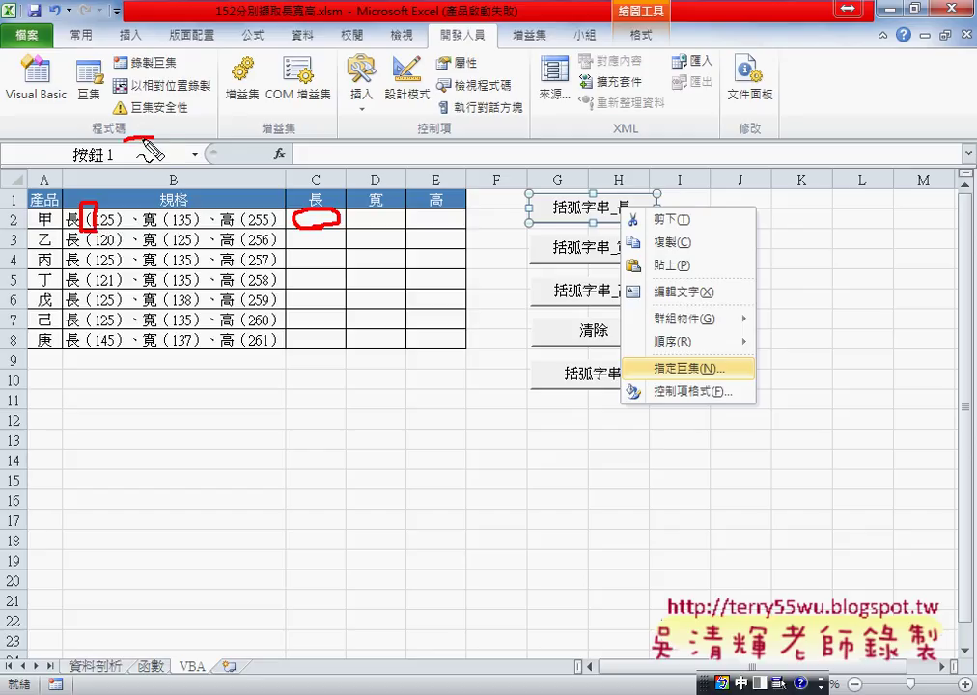
{"action": "left_click_drag", "start_coordinate": [131, 144], "coordinate": [160, 142]}
{"action": "mouse_move", "coordinate": [136, 145]}
{"action": "left_mouse_down"}
{"action": "mouse_move", "coordinate": [137, 173]}
{"action": "mouse_move", "coordinate": [155, 156]}
{"action": "mouse_move", "coordinate": [165, 174]}
{"action": "mouse_move", "coordinate": [247, 166]}
{"action": "mouse_move", "coordinate": [234, 176]}
{"action": "left_mouse_up"}
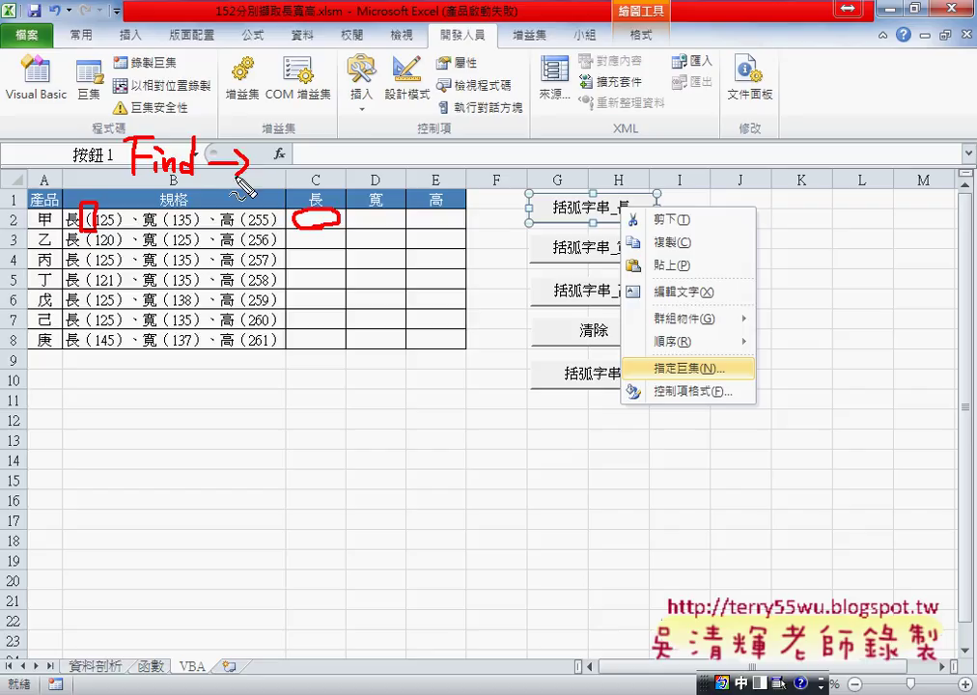
{"action": "left_click_drag", "start_coordinate": [123, 194], "coordinate": [200, 194]}
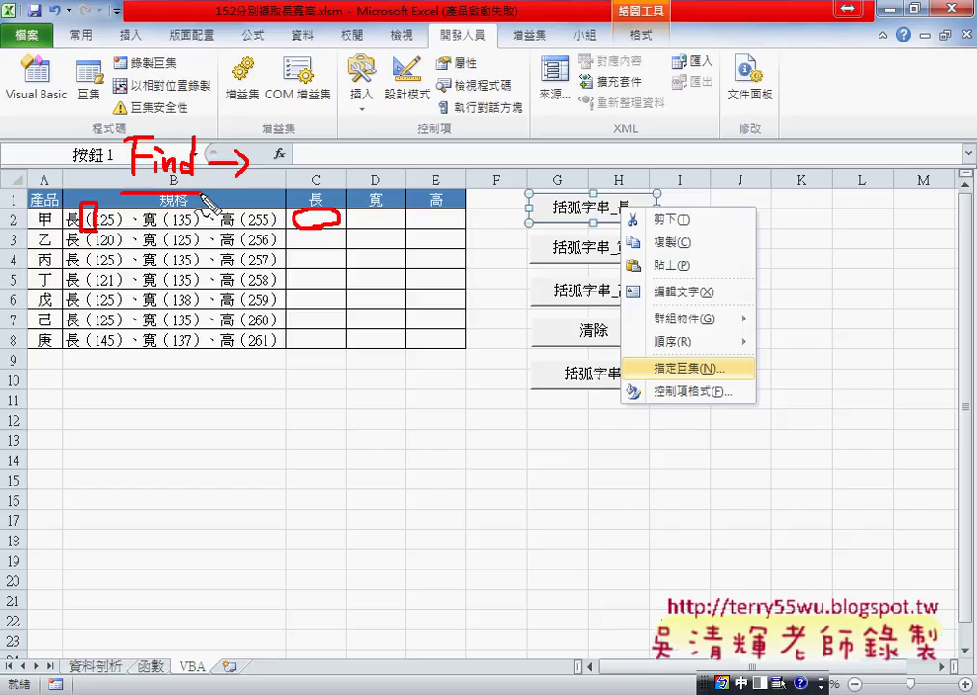
Sketch InStr as Find's VBA equivalent with a bracket search and = 0 test.
{"action": "mouse_move", "coordinate": [303, 147]}
{"action": "left_mouse_down"}
{"action": "mouse_move", "coordinate": [305, 164]}
{"action": "mouse_move", "coordinate": [350, 166]}
{"action": "left_mouse_up"}
{"action": "mouse_move", "coordinate": [342, 155]}
{"action": "left_mouse_down"}
{"action": "mouse_move", "coordinate": [360, 152]}
{"action": "mouse_move", "coordinate": [367, 166]}
{"action": "mouse_move", "coordinate": [398, 149]}
{"action": "left_mouse_up"}
{"action": "left_click_drag", "start_coordinate": [290, 175], "coordinate": [394, 172]}
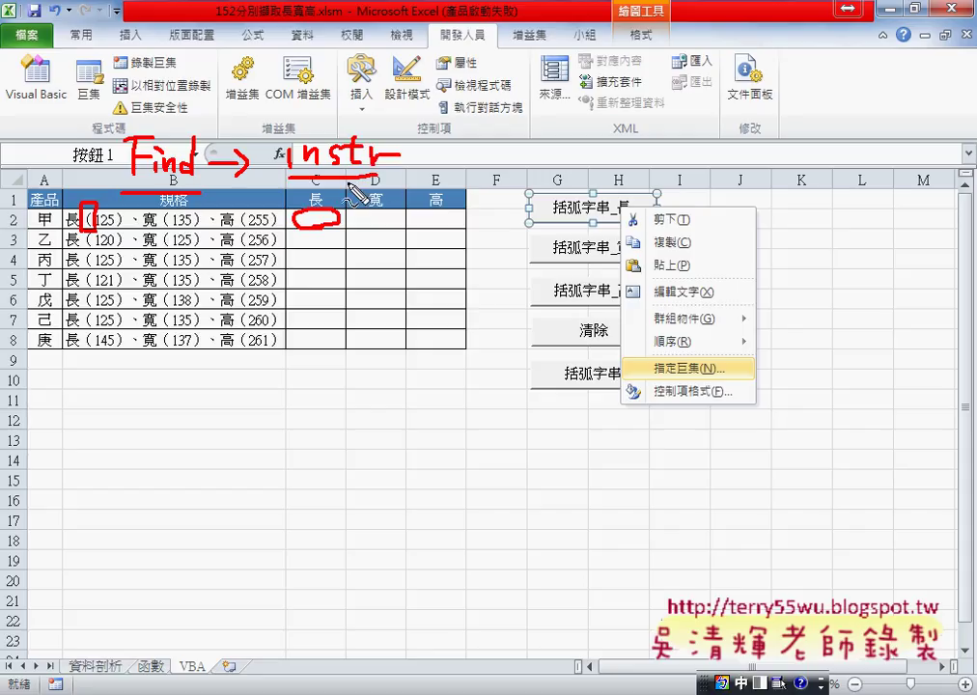
{"action": "left_click_drag", "start_coordinate": [124, 176], "coordinate": [191, 176]}
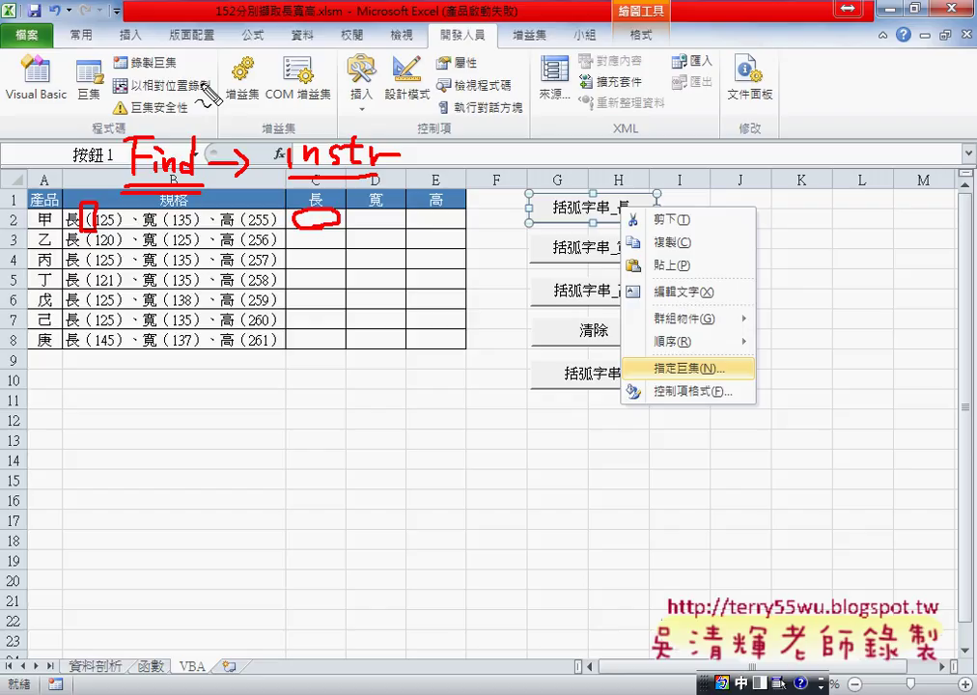
{"action": "mouse_move", "coordinate": [419, 139]}
{"action": "left_mouse_down"}
{"action": "mouse_move", "coordinate": [408, 170]}
{"action": "mouse_move", "coordinate": [477, 174]}
{"action": "left_mouse_up"}
{"action": "left_click_drag", "start_coordinate": [499, 176], "coordinate": [496, 190]}
{"action": "left_click_drag", "start_coordinate": [514, 116], "coordinate": [547, 157]}
{"action": "left_click_drag", "start_coordinate": [586, 114], "coordinate": [597, 129]}
{"action": "left_click_drag", "start_coordinate": [659, 124], "coordinate": [623, 184]}
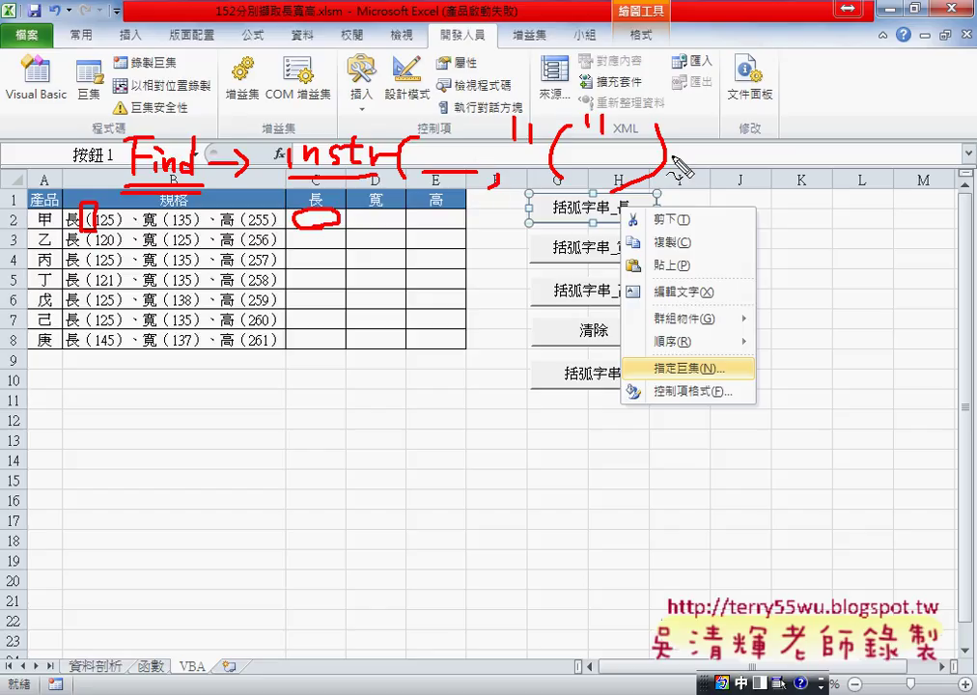
{"action": "left_click_drag", "start_coordinate": [676, 151], "coordinate": [710, 149]}
{"action": "mouse_move", "coordinate": [678, 160]}
{"action": "left_mouse_down"}
{"action": "mouse_move", "coordinate": [713, 158]}
{"action": "mouse_move", "coordinate": [736, 174]}
{"action": "mouse_move", "coordinate": [741, 155]}
{"action": "left_mouse_up"}
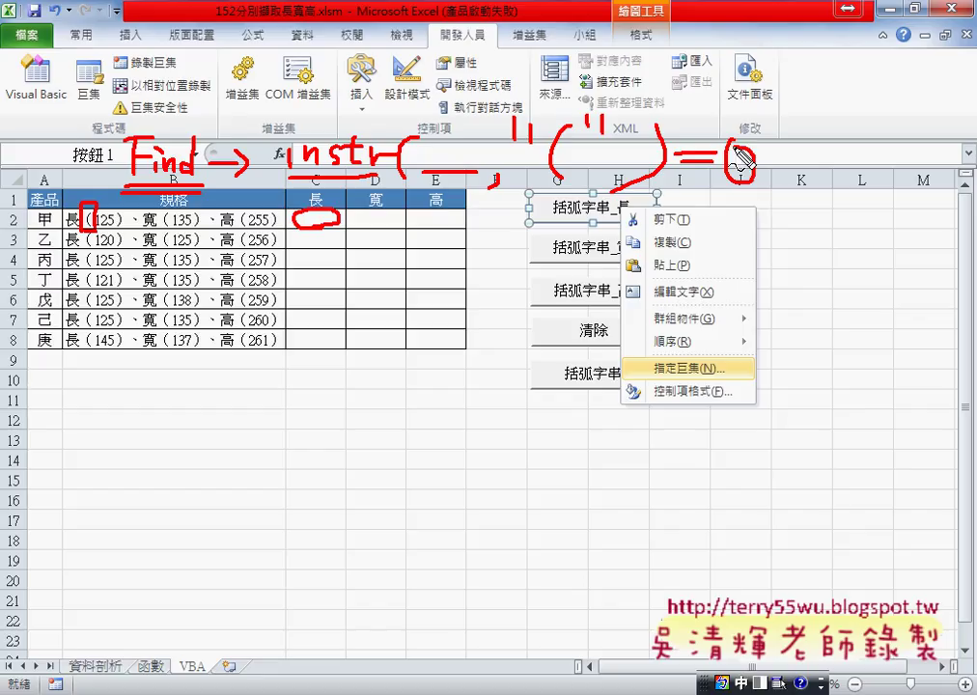
{"action": "key", "text": "Escape"}
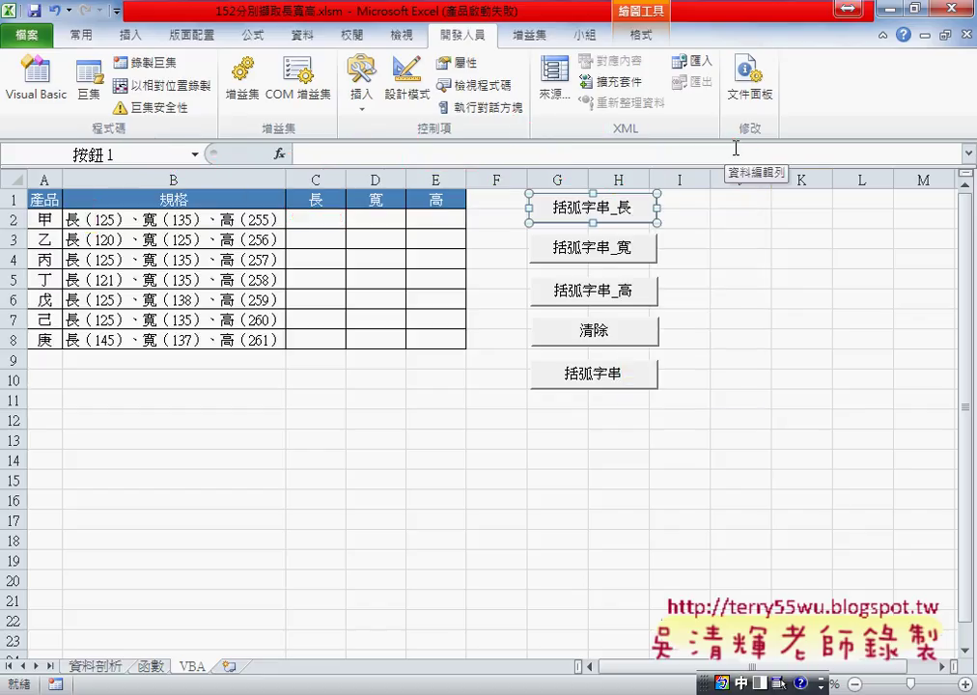
{"action": "right_click", "coordinate": [624, 209]}
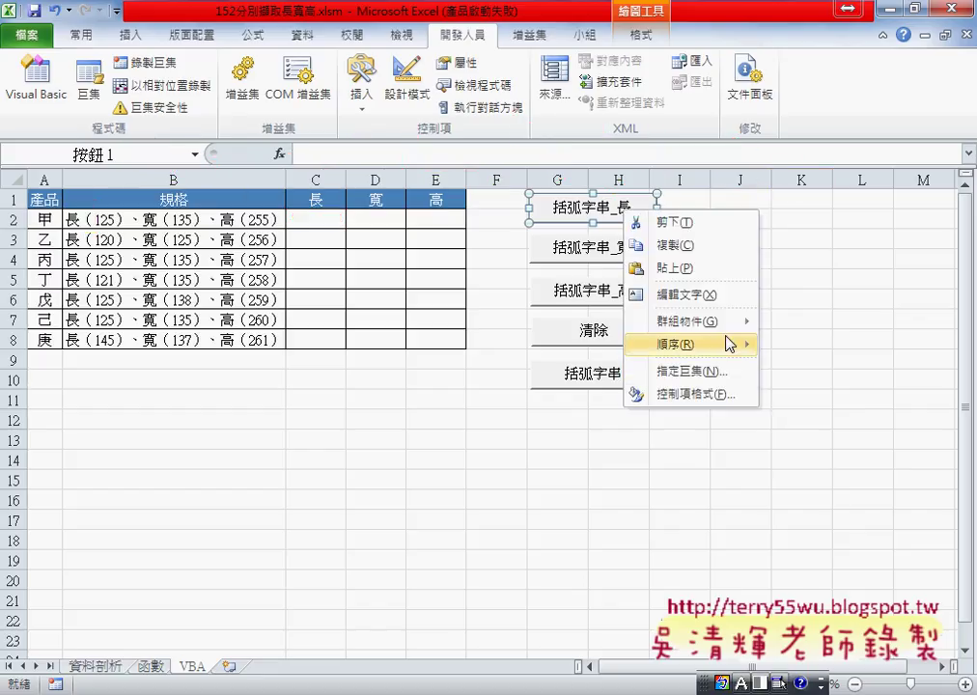
Open the 括弧字串_長 code and mark its loop from row 2 to row 8 via End(xlDown).
{"action": "left_click", "coordinate": [721, 377]}
{"action": "left_click", "coordinate": [861, 251]}
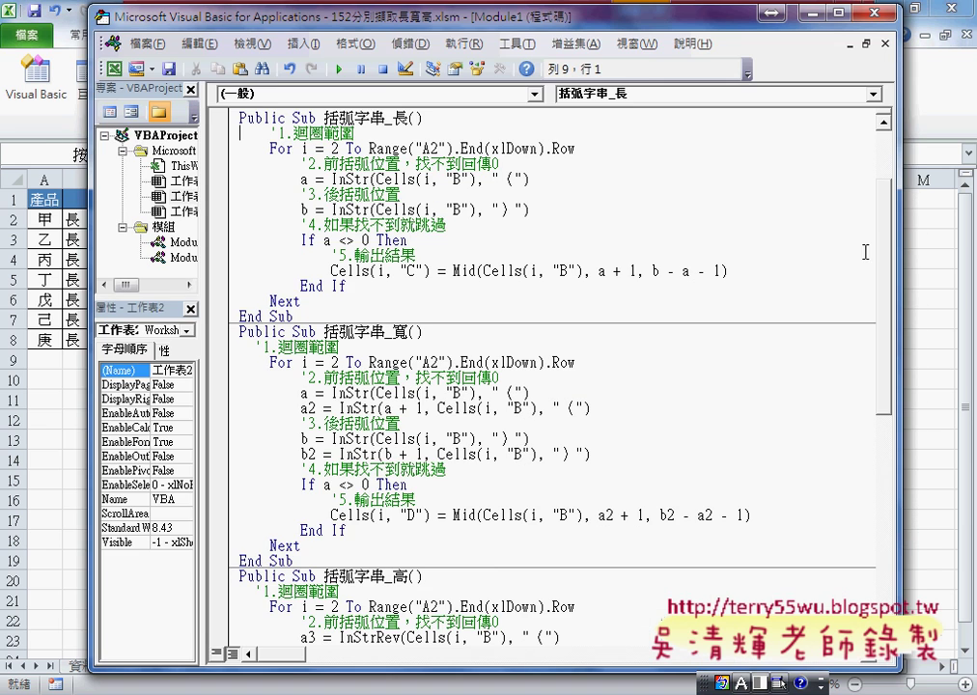
{"action": "mouse_move", "coordinate": [413, 24]}
{"action": "left_mouse_down"}
{"action": "mouse_move", "coordinate": [714, 29]}
{"action": "mouse_move", "coordinate": [721, 41]}
{"action": "mouse_move", "coordinate": [683, 41]}
{"action": "left_mouse_up"}
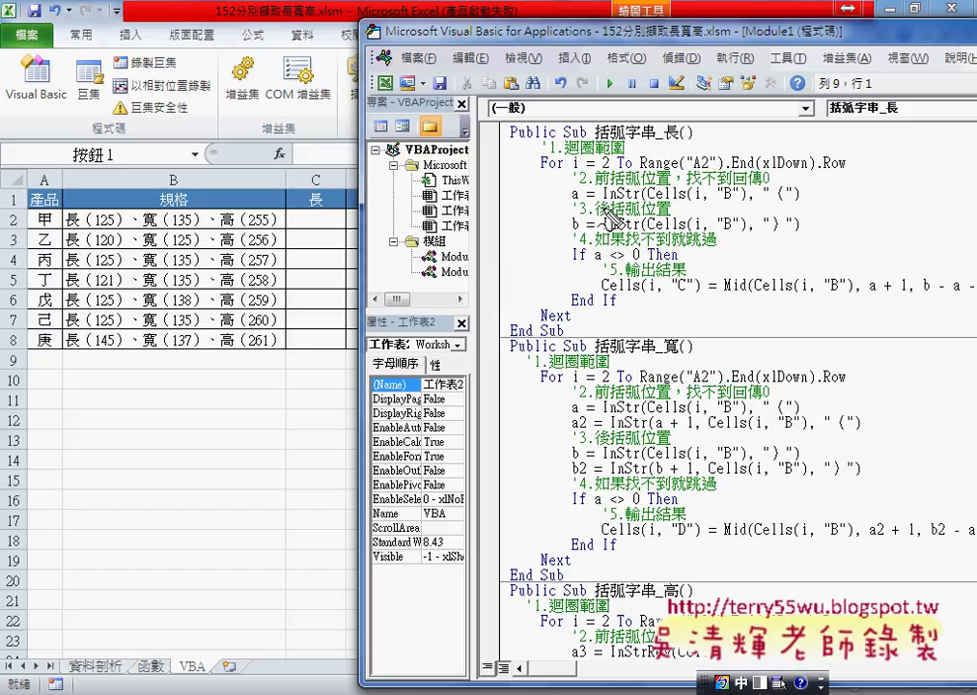
{"action": "left_click", "coordinate": [15, 207]}
{"action": "mouse_move", "coordinate": [16, 220]}
{"action": "left_mouse_down"}
{"action": "mouse_move", "coordinate": [12, 318]}
{"action": "mouse_move", "coordinate": [35, 323]}
{"action": "mouse_move", "coordinate": [17, 349]}
{"action": "mouse_move", "coordinate": [37, 350]}
{"action": "left_mouse_up"}
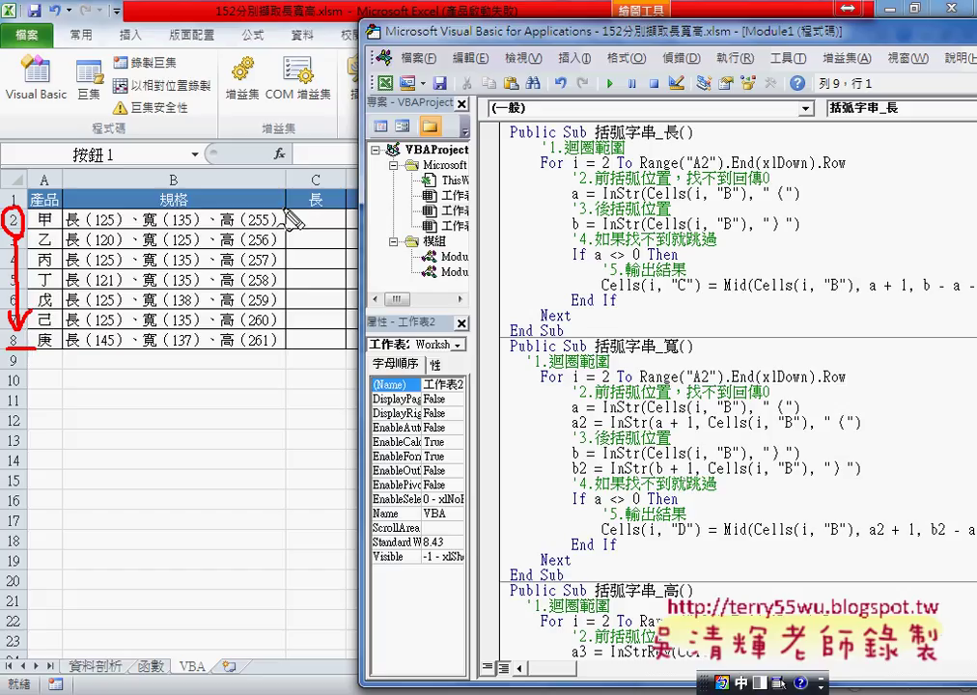
{"action": "left_click_drag", "start_coordinate": [689, 174], "coordinate": [840, 168]}
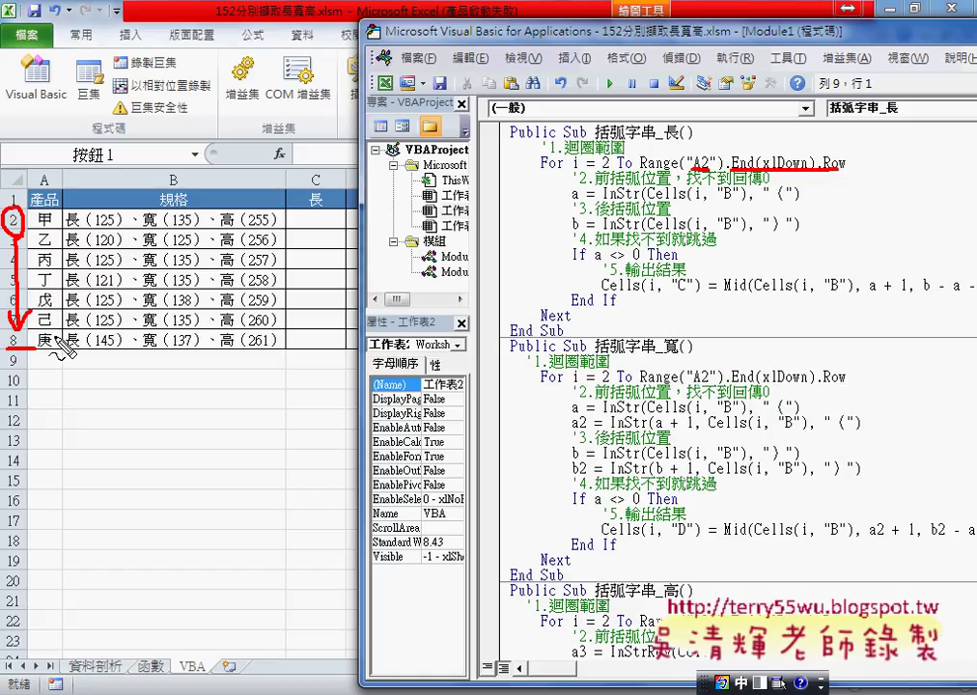
{"action": "left_click_drag", "start_coordinate": [23, 328], "coordinate": [19, 351]}
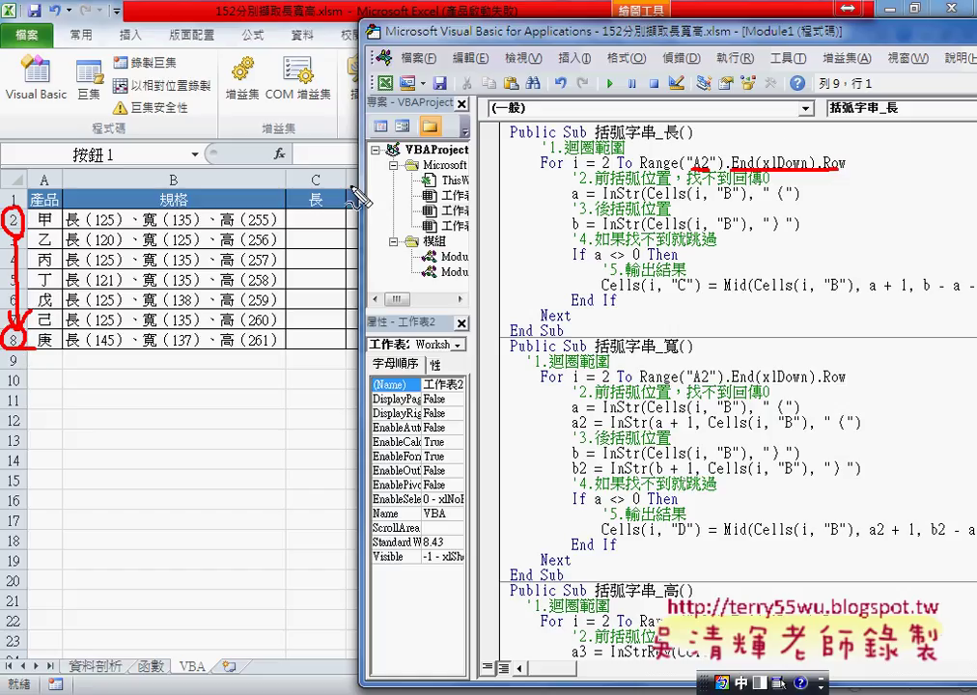
{"action": "mouse_move", "coordinate": [814, 132]}
{"action": "left_mouse_down"}
{"action": "mouse_move", "coordinate": [794, 157]}
{"action": "mouse_move", "coordinate": [782, 145]}
{"action": "left_mouse_up"}
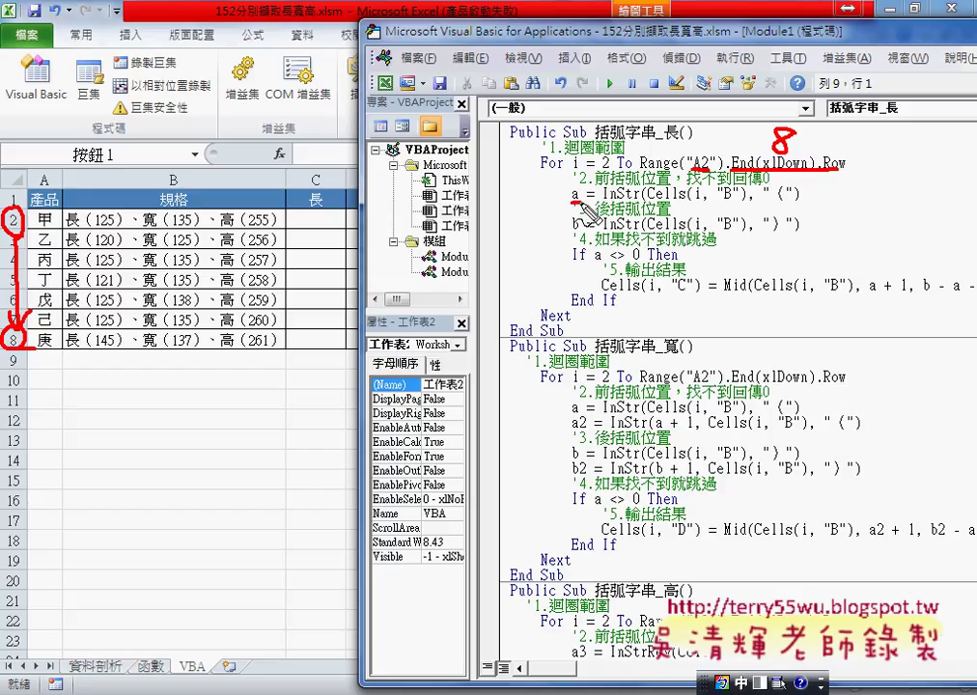
Annotate the InStr bracket positions 2 and 6, the a <> 0 check, and the Mid extraction.
{"action": "left_click_drag", "start_coordinate": [584, 205], "coordinate": [642, 204]}
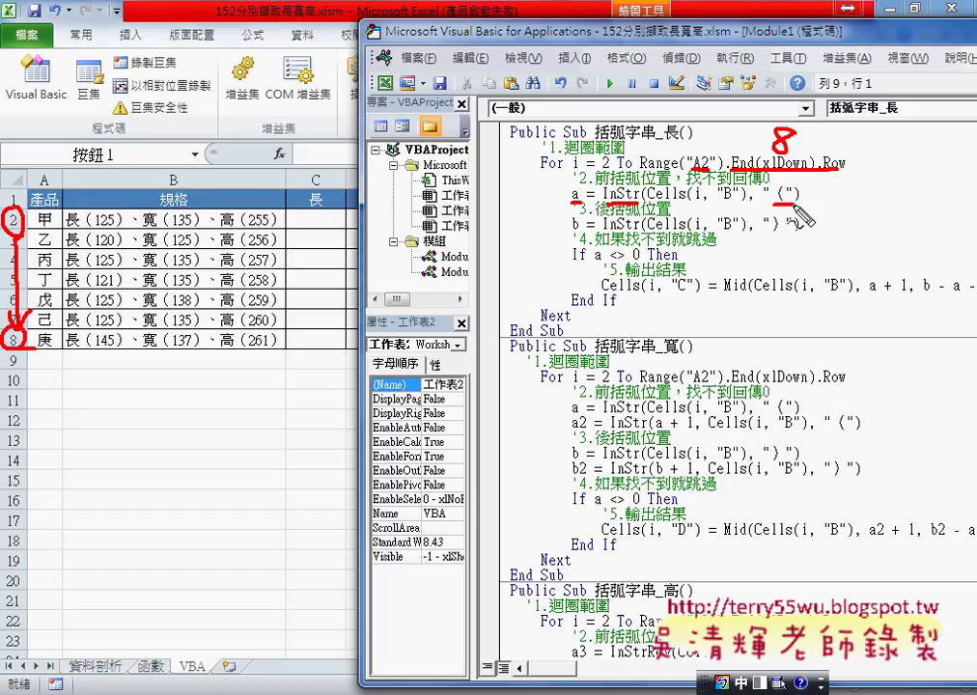
{"action": "left_click_drag", "start_coordinate": [776, 203], "coordinate": [801, 209]}
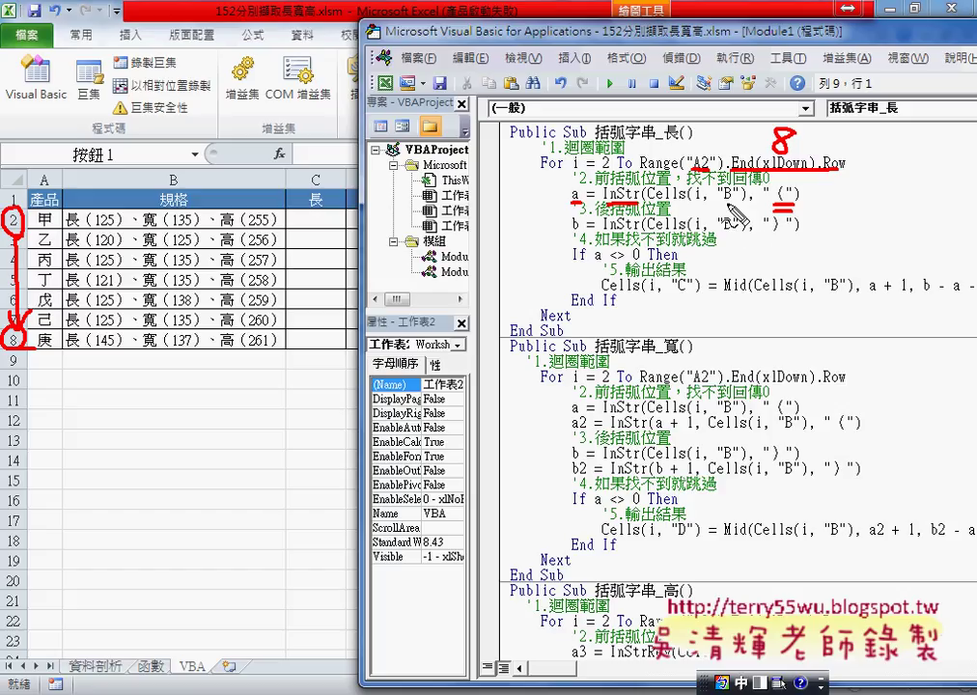
{"action": "mouse_move", "coordinate": [720, 203]}
{"action": "left_mouse_down"}
{"action": "mouse_move", "coordinate": [735, 203]}
{"action": "mouse_move", "coordinate": [700, 205]}
{"action": "left_mouse_up"}
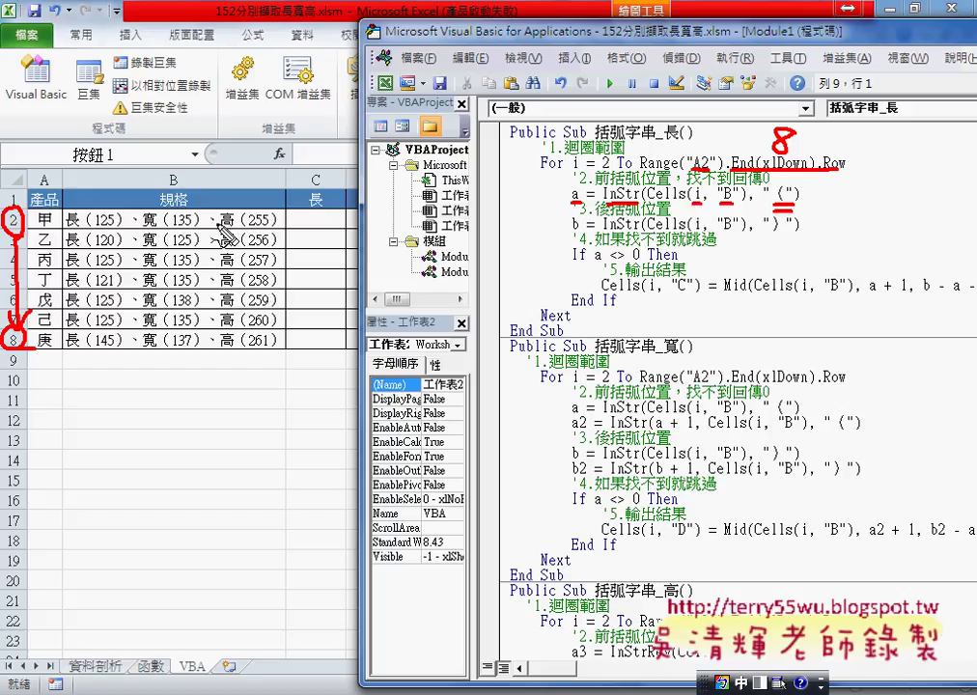
{"action": "left_click_drag", "start_coordinate": [595, 172], "coordinate": [610, 171]}
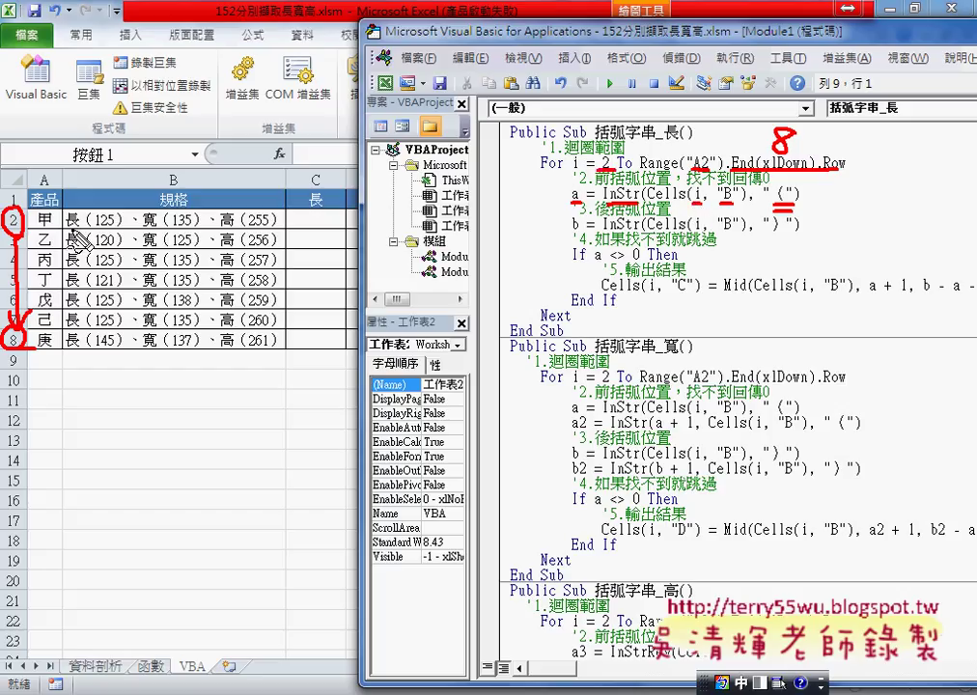
{"action": "mouse_move", "coordinate": [63, 230]}
{"action": "left_mouse_down"}
{"action": "mouse_move", "coordinate": [155, 206]}
{"action": "mouse_move", "coordinate": [66, 231]}
{"action": "left_mouse_up"}
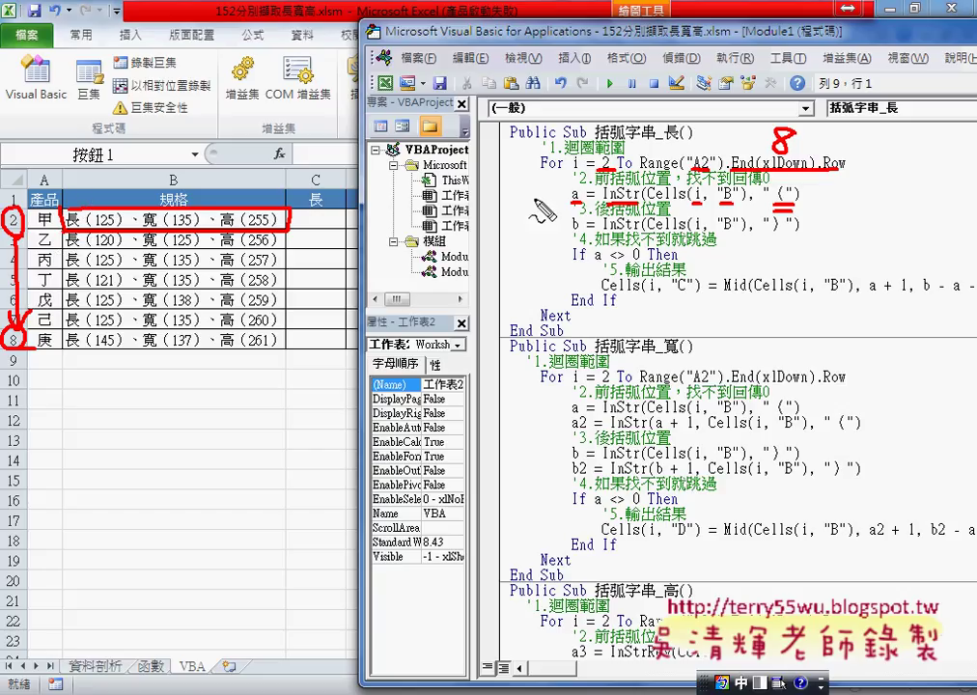
{"action": "left_click_drag", "start_coordinate": [551, 192], "coordinate": [566, 205]}
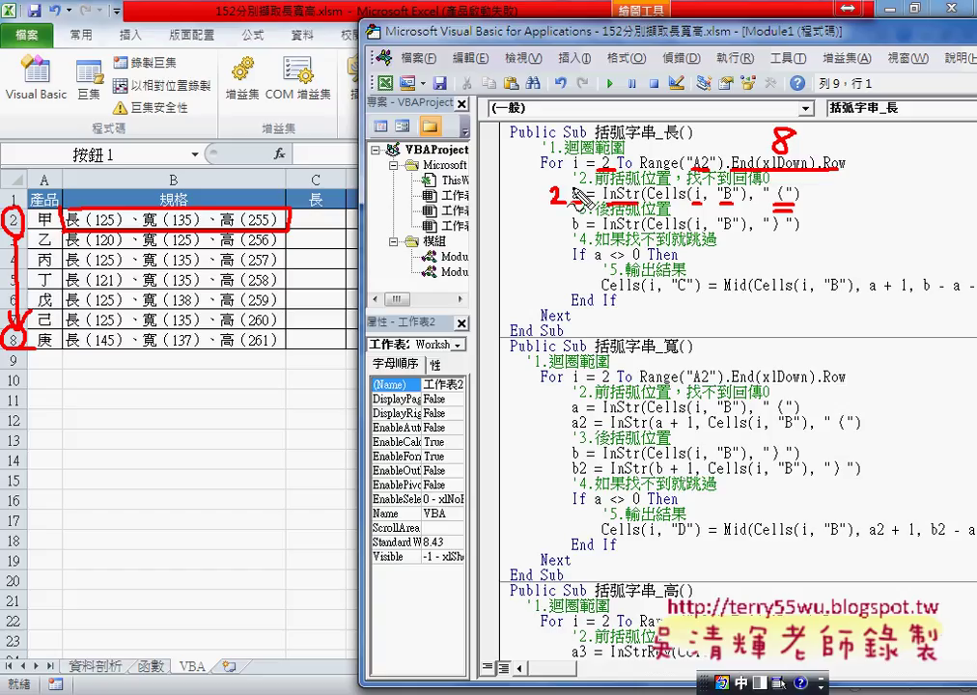
{"action": "left_click_drag", "start_coordinate": [570, 231], "coordinate": [799, 230]}
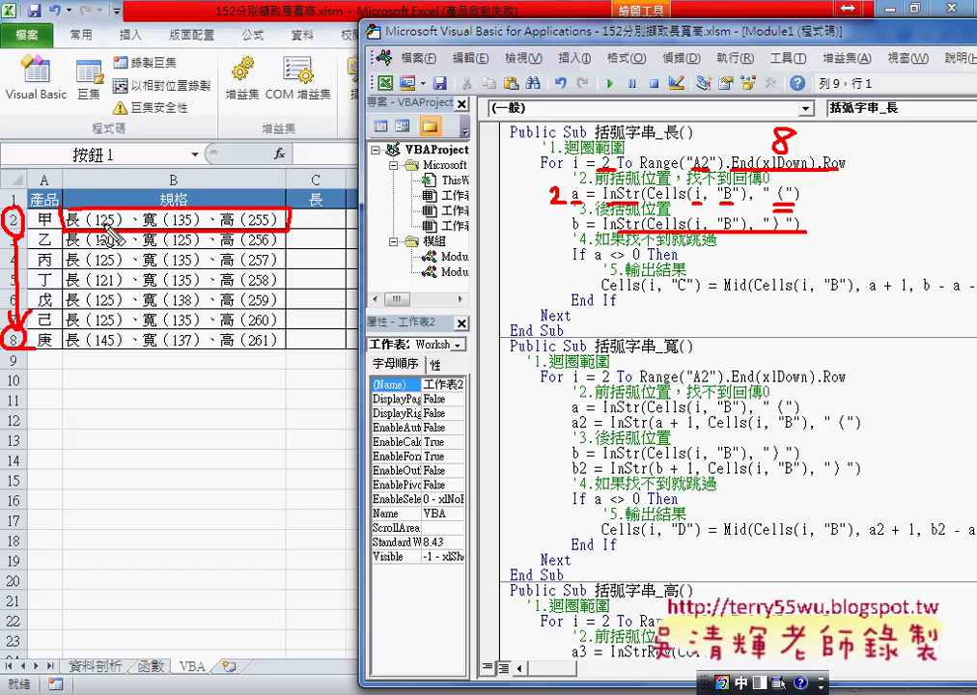
{"action": "left_click_drag", "start_coordinate": [559, 215], "coordinate": [549, 223]}
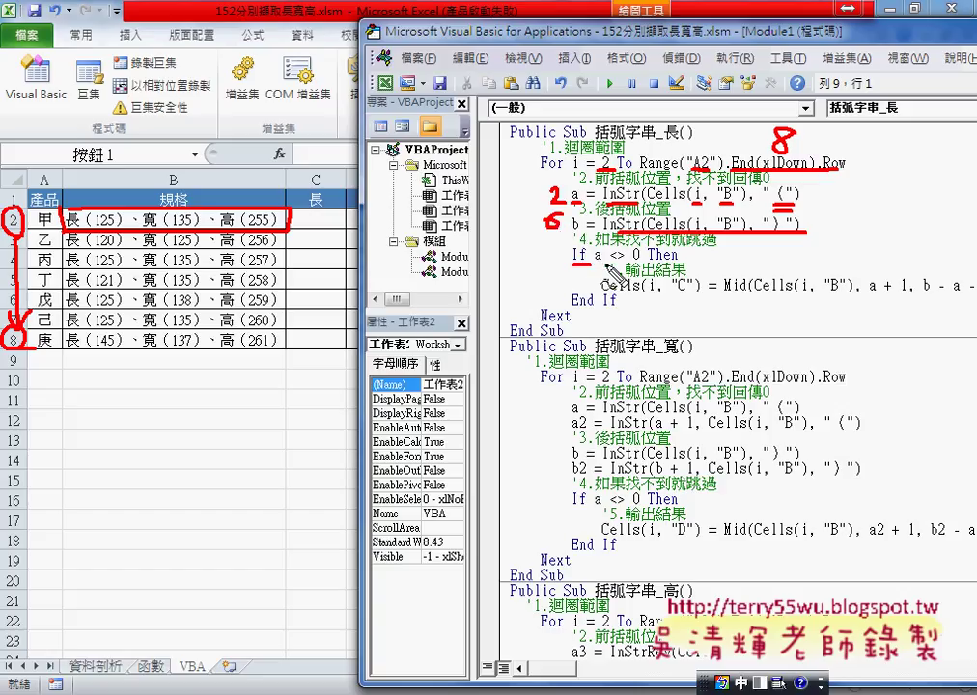
{"action": "left_click_drag", "start_coordinate": [573, 262], "coordinate": [637, 258]}
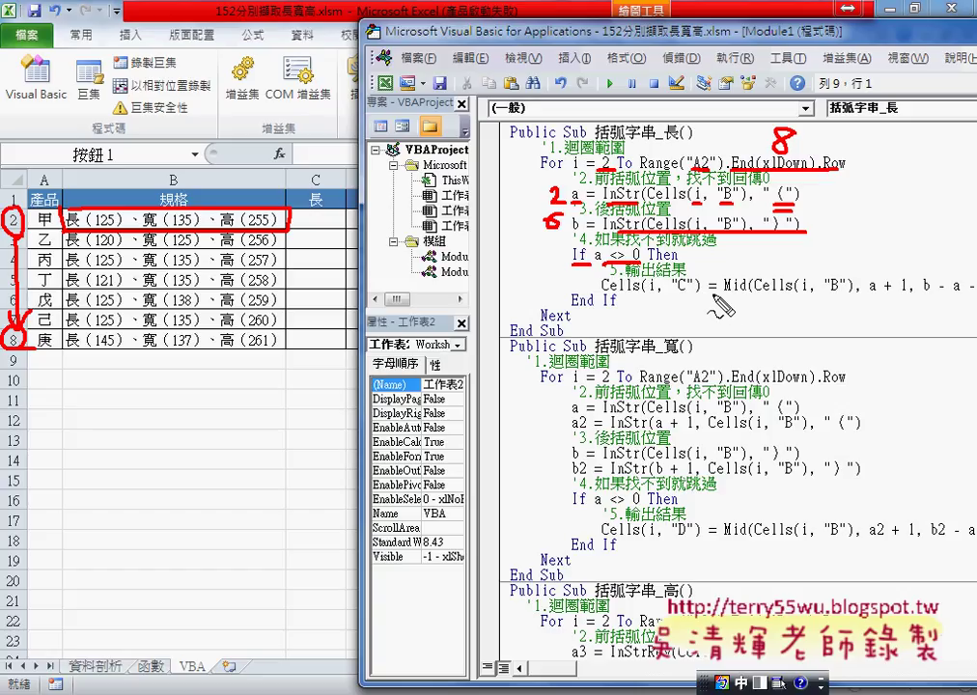
{"action": "left_click_drag", "start_coordinate": [724, 295], "coordinate": [837, 296]}
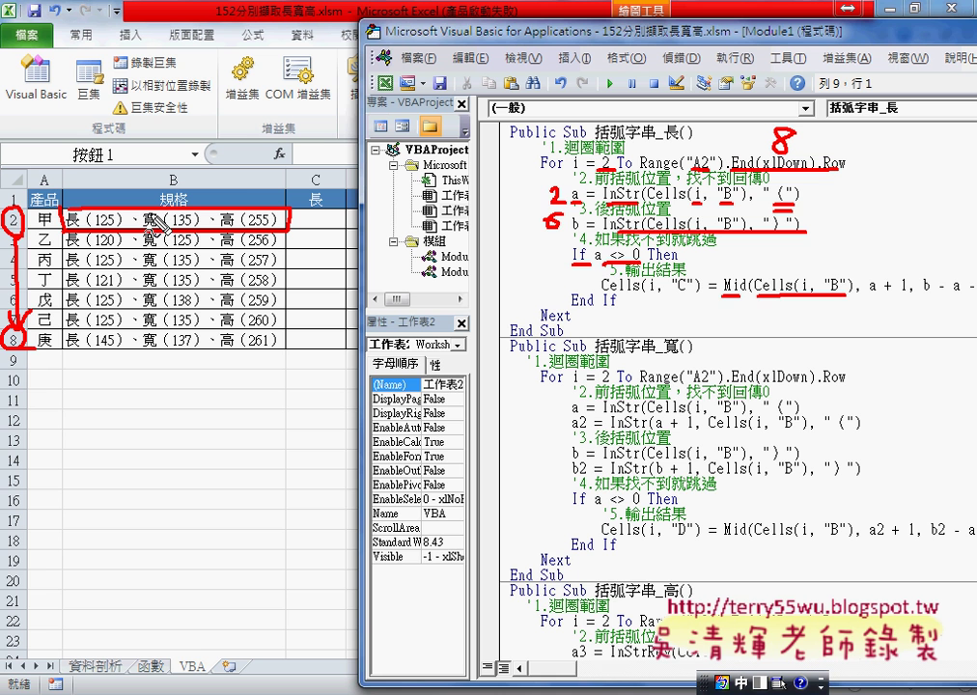
Highlight Mid's a + 1, b - a - 1 and Cells(i, "C"), then run 括弧字串_長 to fill 125–145.
{"action": "key", "text": "Escape"}
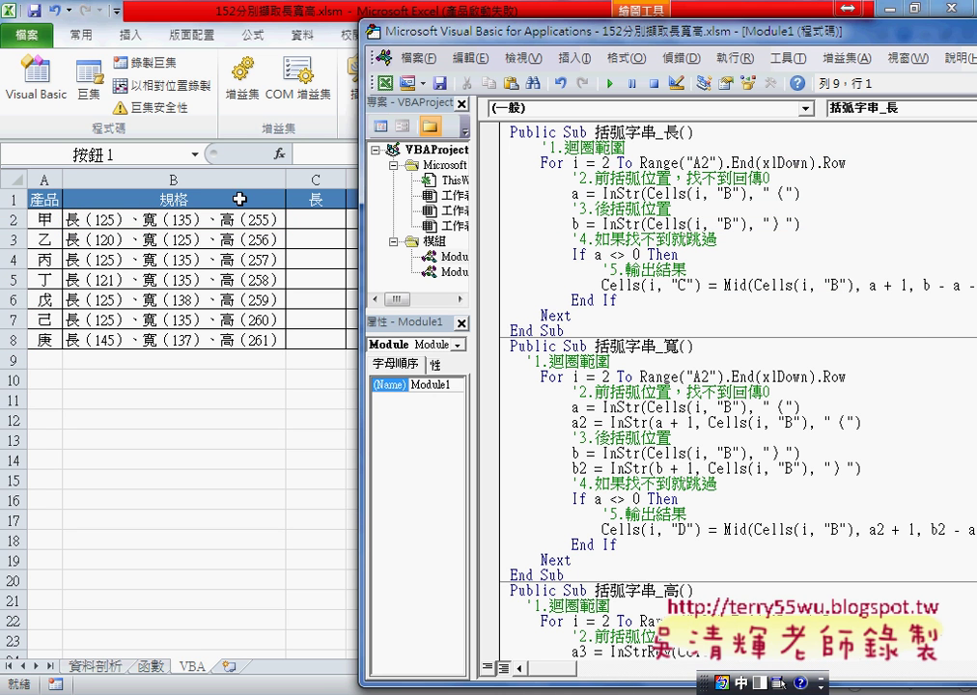
{"action": "left_click_drag", "start_coordinate": [488, 41], "coordinate": [365, 39]}
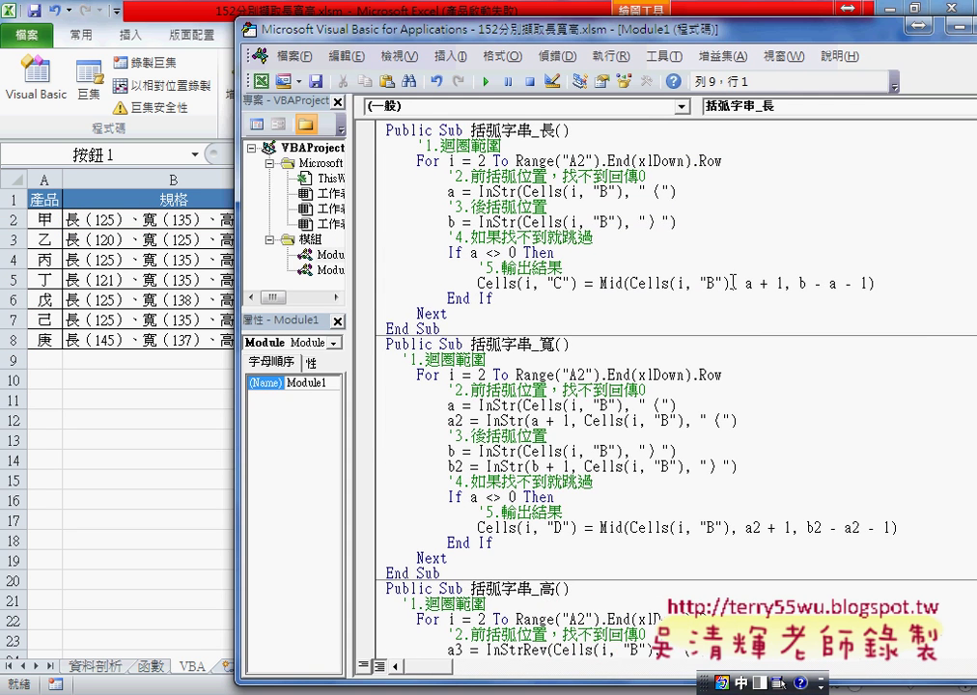
{"action": "left_click_drag", "start_coordinate": [745, 283], "coordinate": [782, 283]}
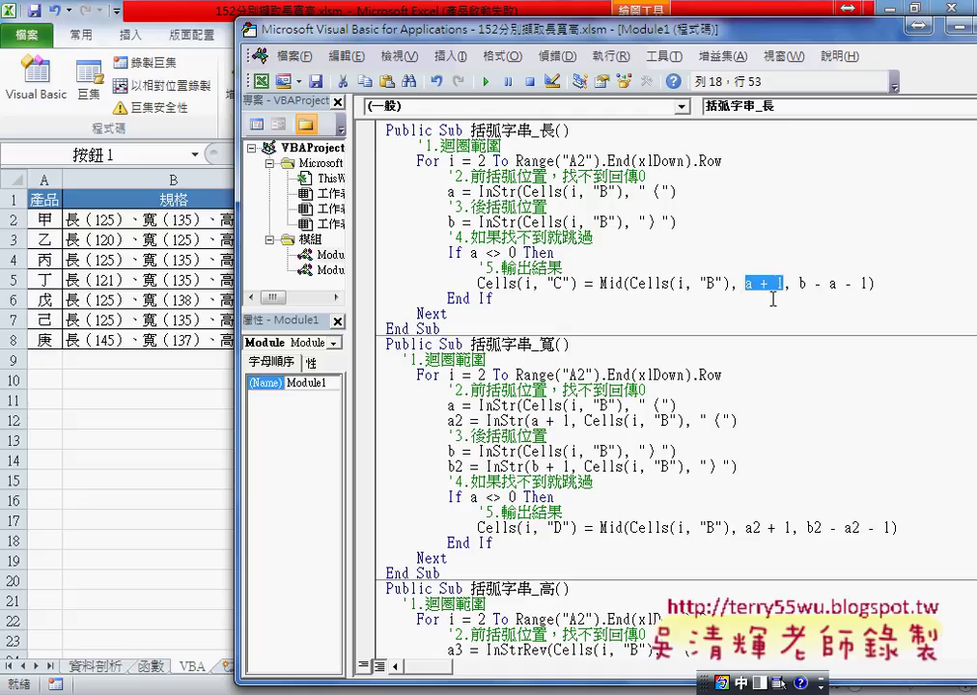
{"action": "left_click_drag", "start_coordinate": [799, 283], "coordinate": [868, 283]}
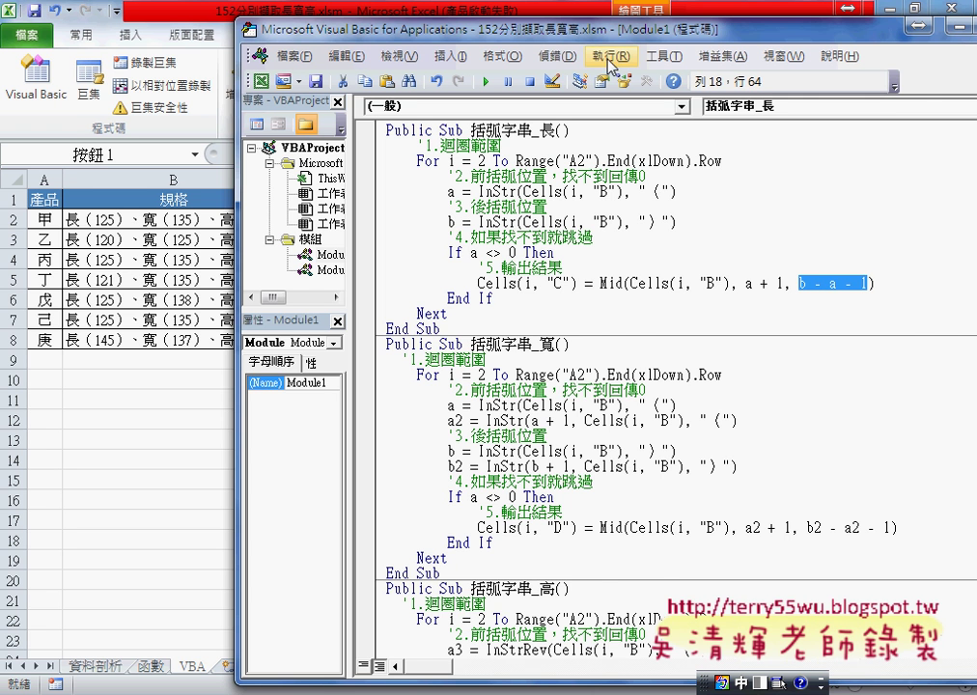
{"action": "left_click_drag", "start_coordinate": [611, 39], "coordinate": [714, 41]}
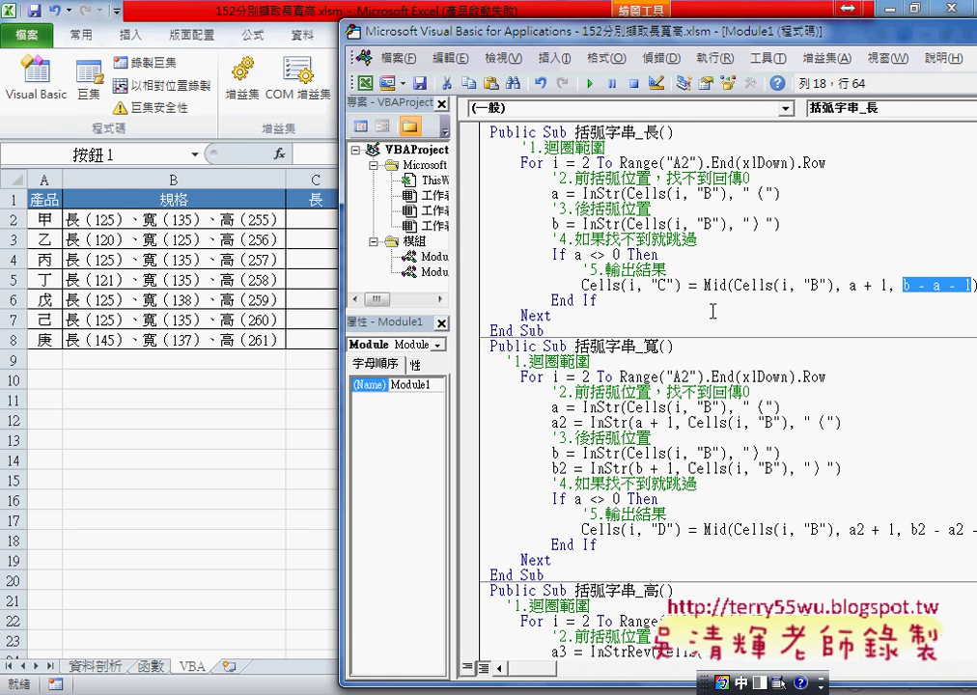
{"action": "left_click_drag", "start_coordinate": [682, 284], "coordinate": [580, 284]}
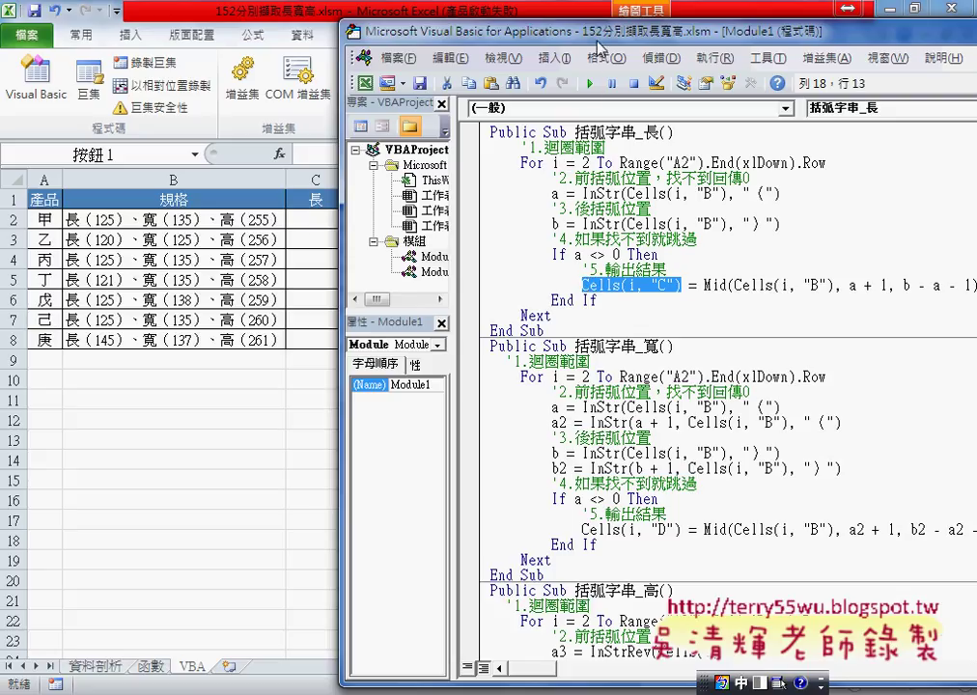
{"action": "left_click_drag", "start_coordinate": [599, 49], "coordinate": [631, 48]}
{"action": "left_click", "coordinate": [626, 85]}
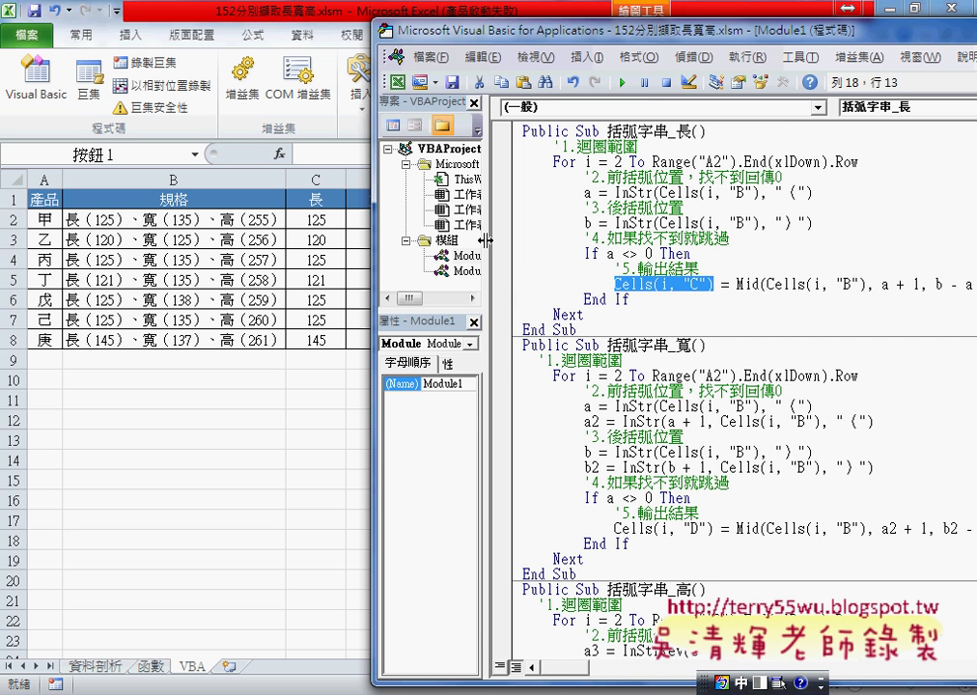
In 括弧字串_寬, select a2 and a and mark the second search starting at a + 1.
{"action": "left_click_drag", "start_coordinate": [485, 240], "coordinate": [446, 240]}
{"action": "scroll", "coordinate": [583, 309], "scroll_direction": "down", "scroll_amount": 1}
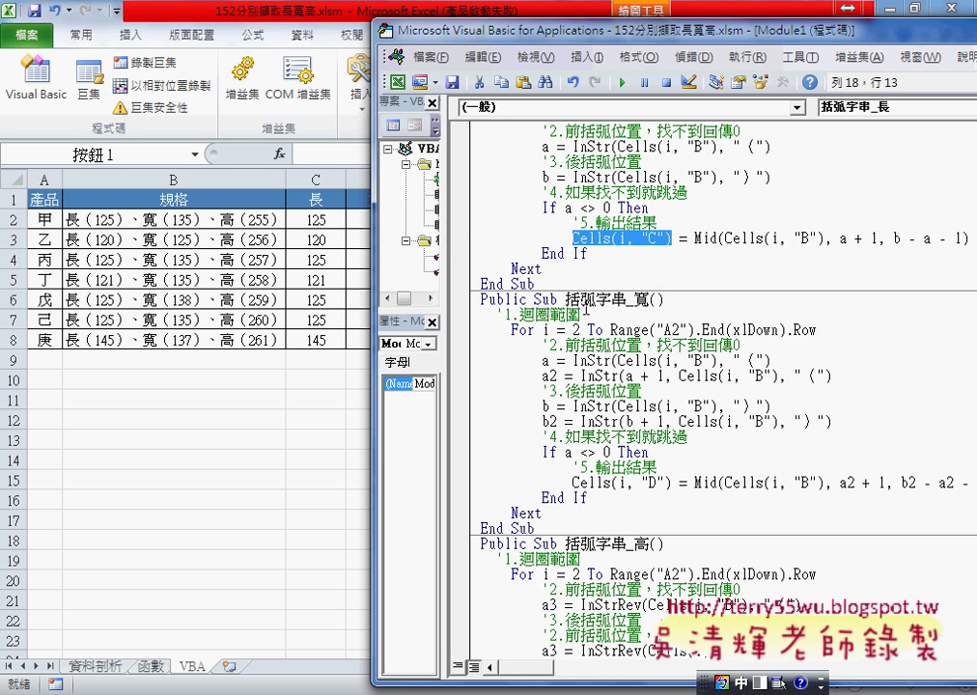
{"action": "scroll", "coordinate": [583, 310], "scroll_direction": "down", "scroll_amount": 1}
{"action": "scroll", "coordinate": [583, 310], "scroll_direction": "down", "scroll_amount": 2}
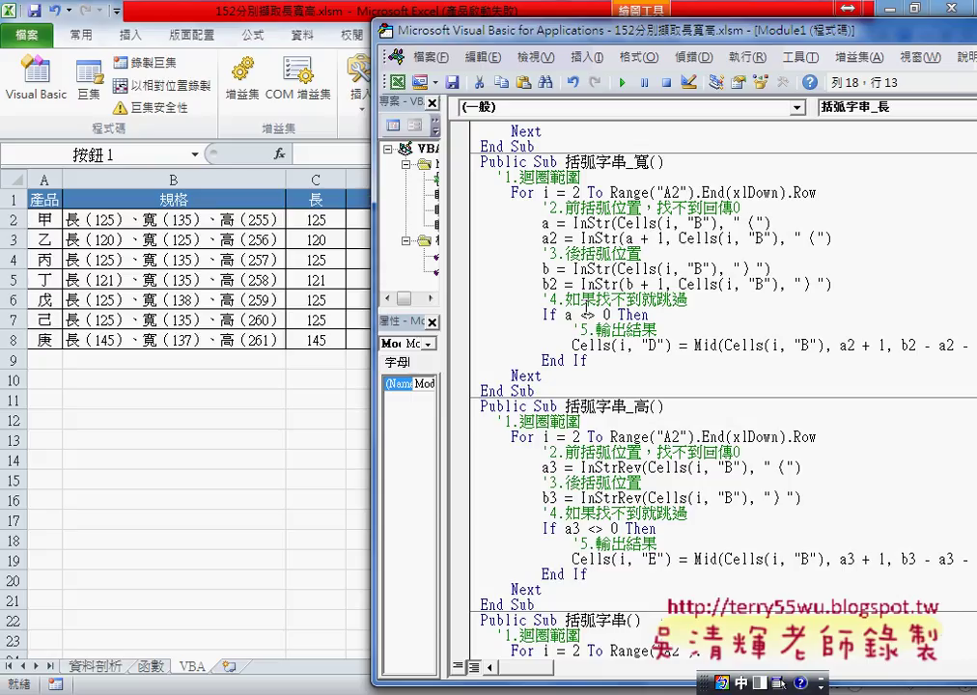
{"action": "double_click", "coordinate": [549, 238]}
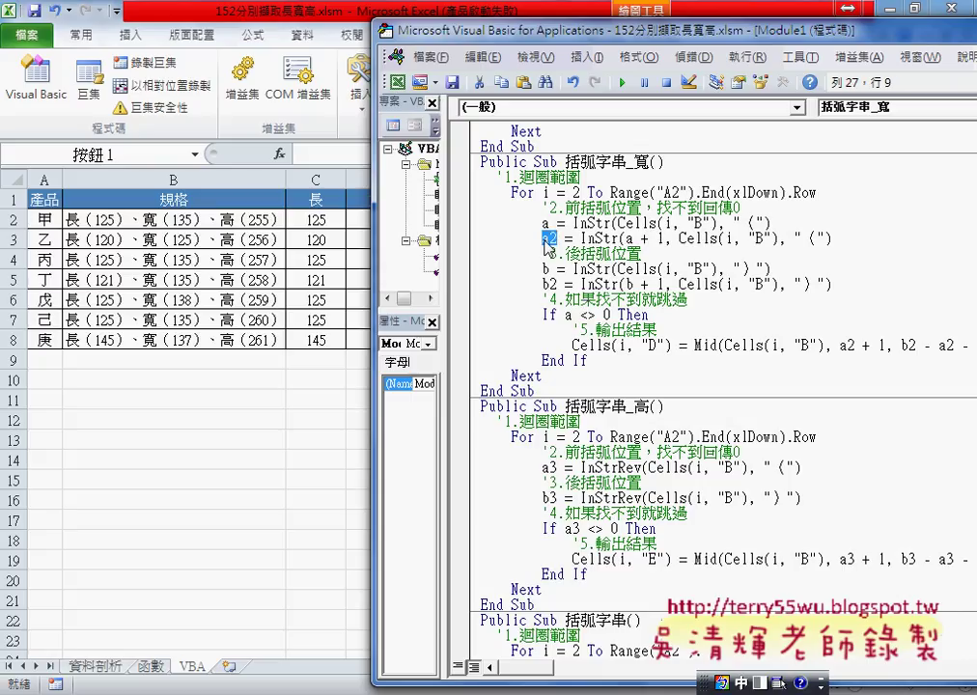
{"action": "left_click", "coordinate": [550, 223]}
{"action": "double_click", "coordinate": [542, 224]}
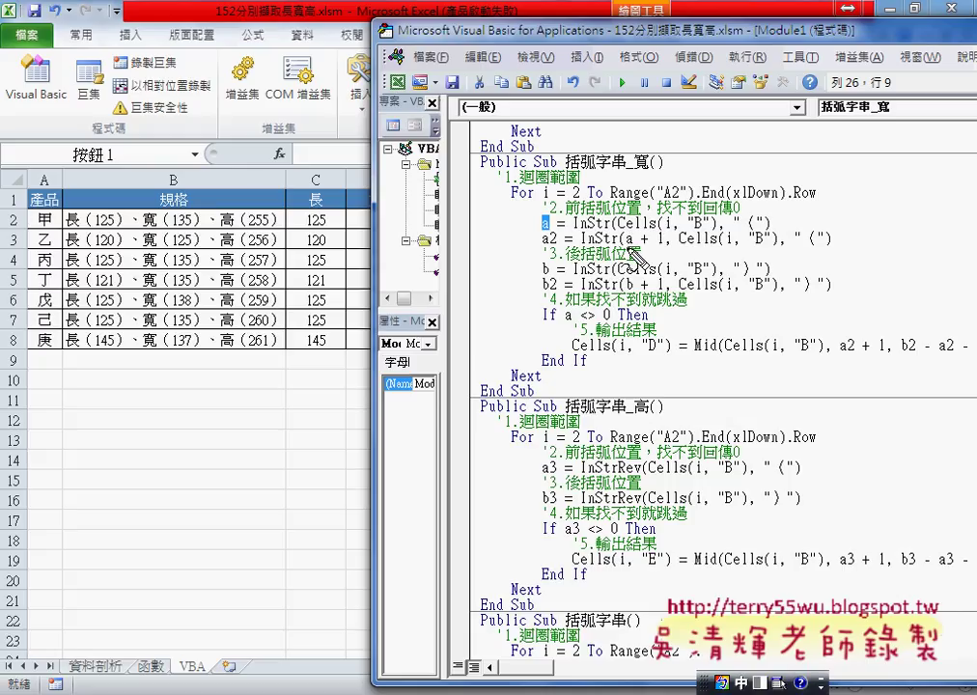
{"action": "left_click_drag", "start_coordinate": [623, 249], "coordinate": [664, 253]}
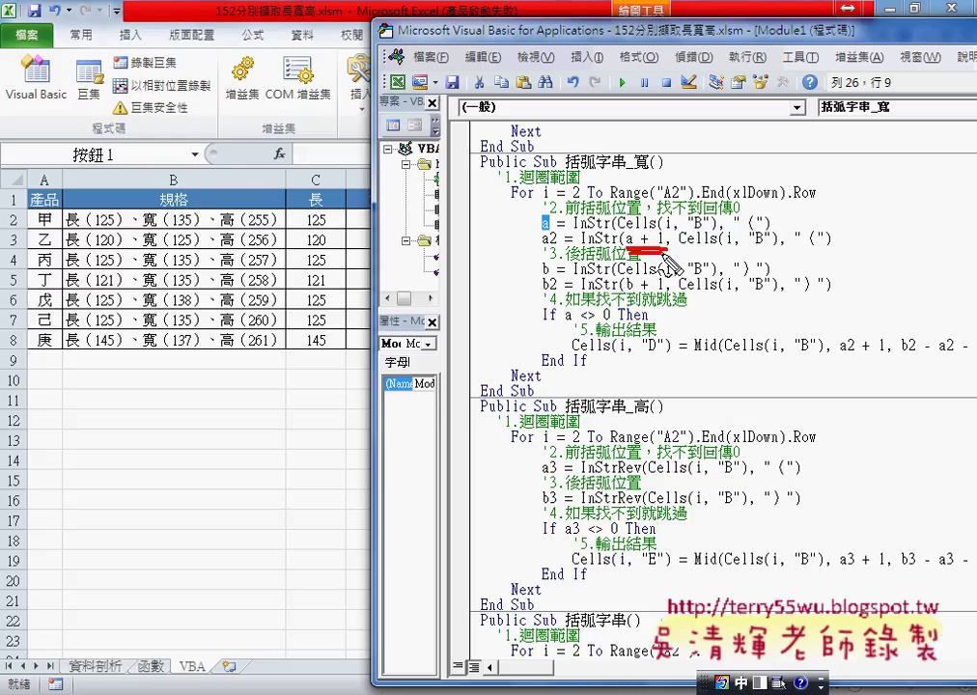
{"action": "left_click_drag", "start_coordinate": [829, 250], "coordinate": [680, 249]}
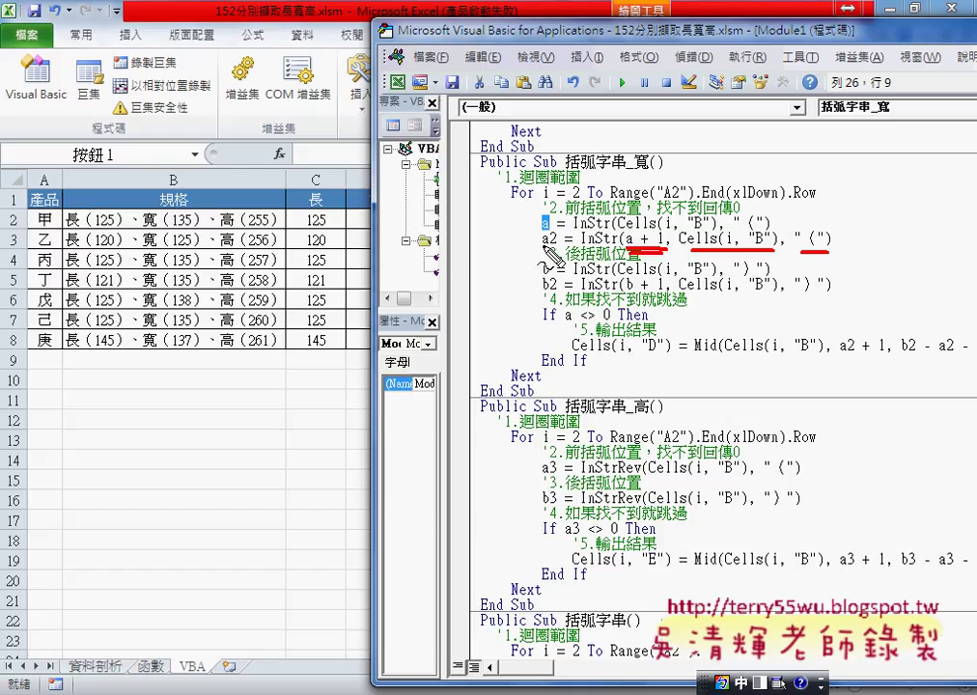
Mark B2's width brackets, strike the not-found check, and underline Mid's a2 + 1 and b2 - a2.
{"action": "left_click_drag", "start_coordinate": [161, 205], "coordinate": [160, 236]}
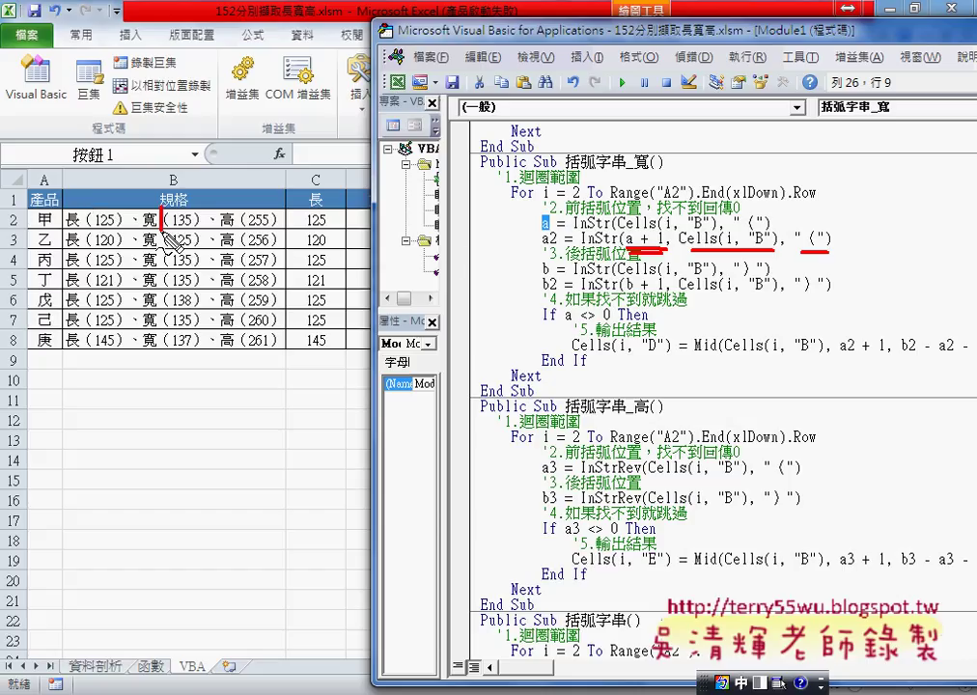
{"action": "left_click_drag", "start_coordinate": [542, 249], "coordinate": [560, 248]}
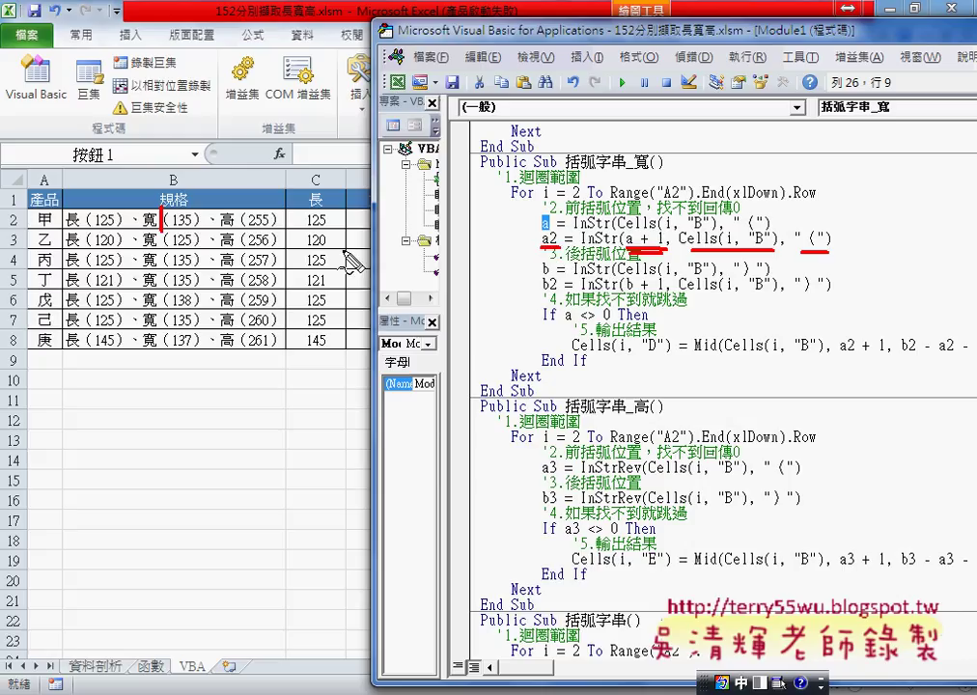
{"action": "left_click_drag", "start_coordinate": [197, 201], "coordinate": [197, 232]}
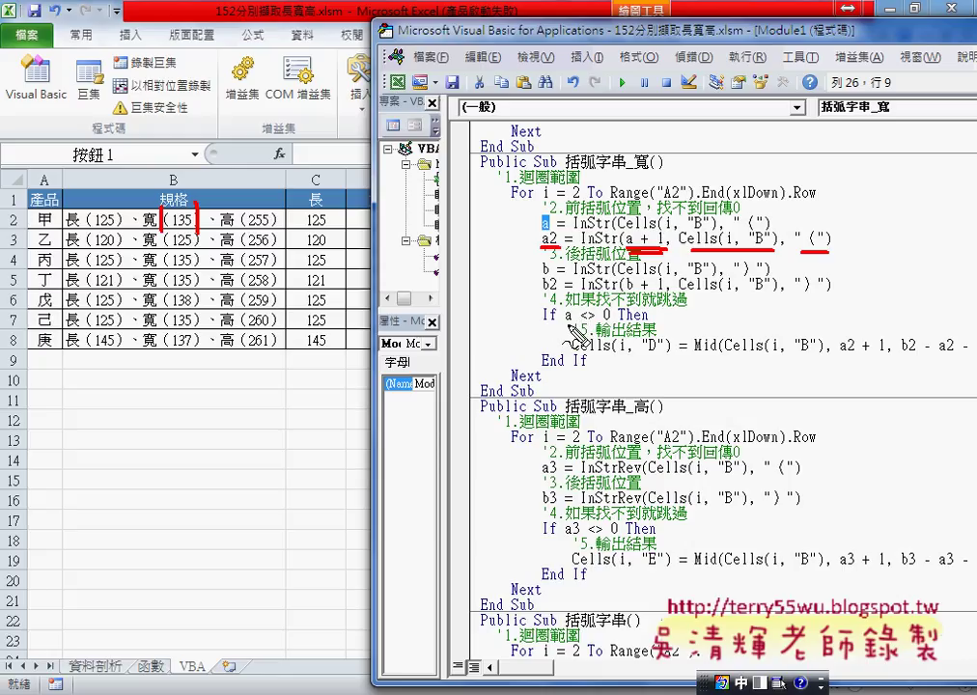
{"action": "left_click_drag", "start_coordinate": [566, 325], "coordinate": [605, 324]}
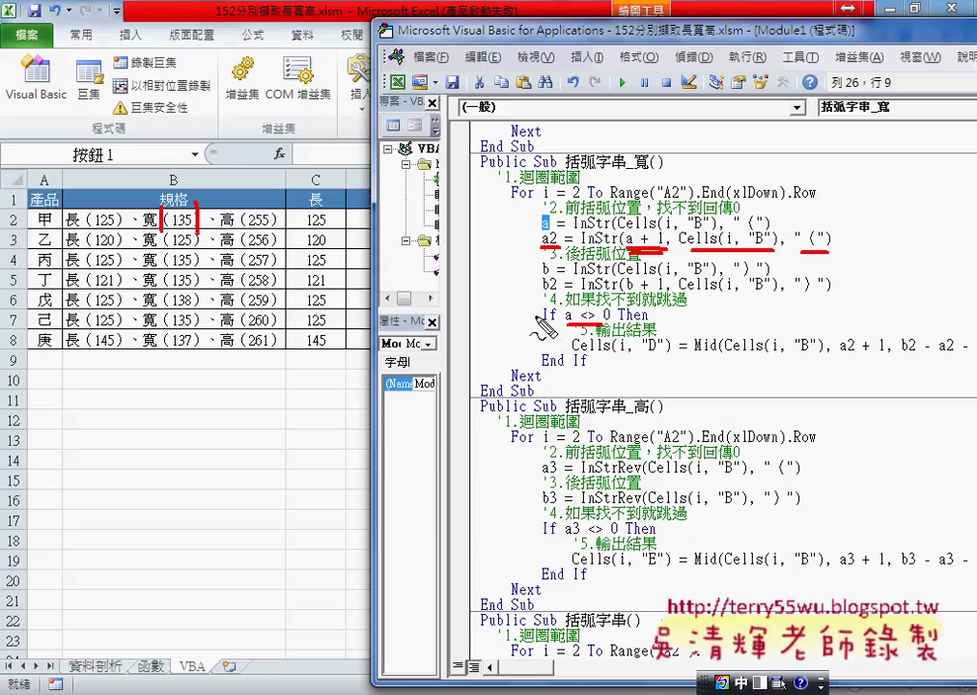
{"action": "left_click_drag", "start_coordinate": [534, 313], "coordinate": [686, 311]}
{"action": "left_click_drag", "start_coordinate": [543, 365], "coordinate": [586, 365]}
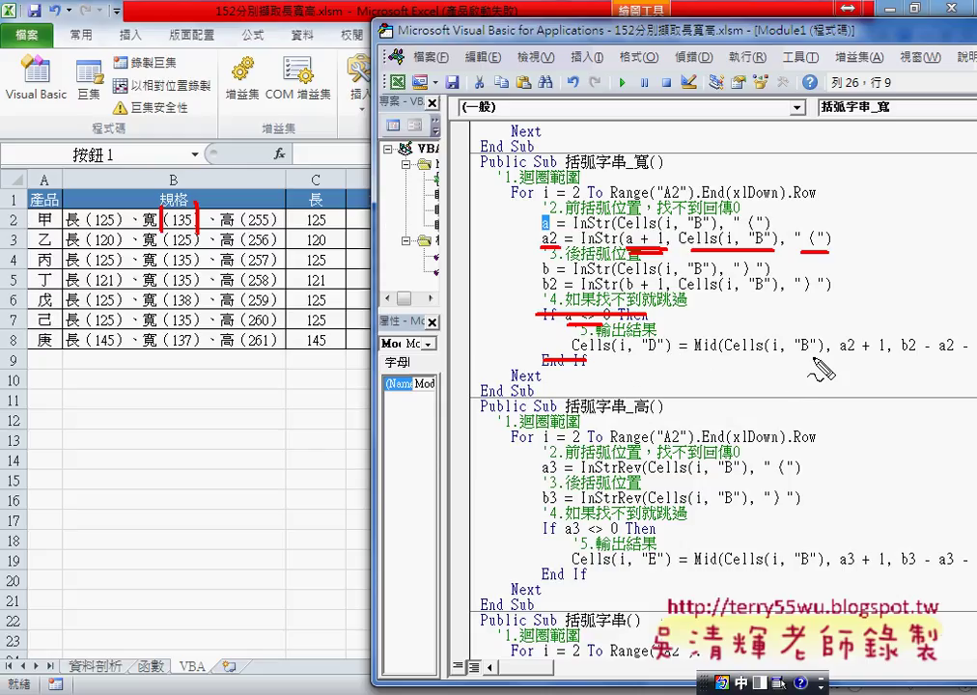
{"action": "left_click_drag", "start_coordinate": [841, 354], "coordinate": [884, 356]}
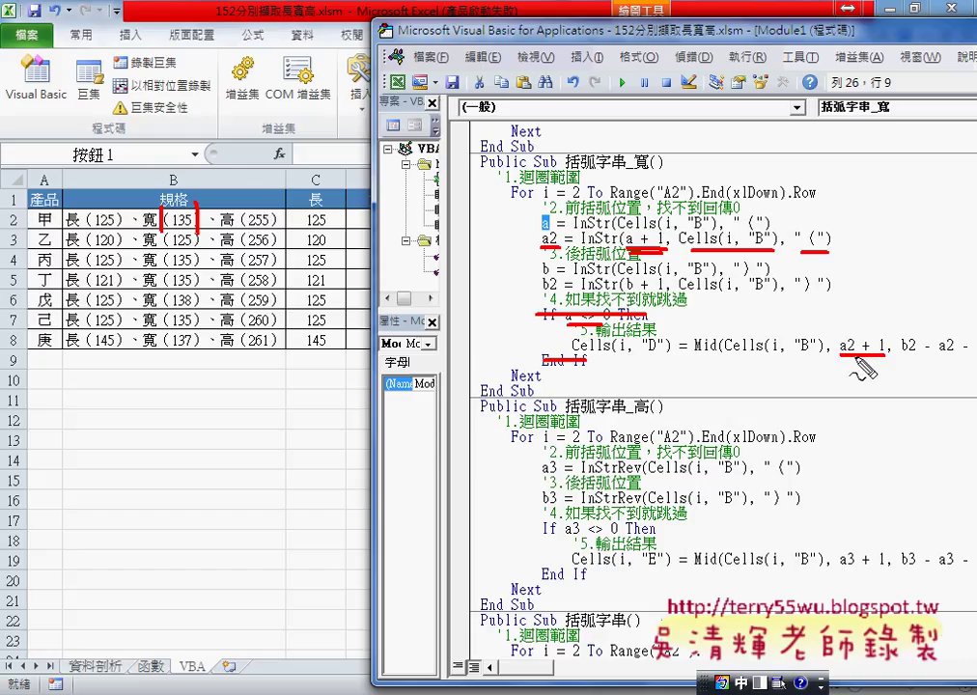
{"action": "left_click_drag", "start_coordinate": [905, 356], "coordinate": [946, 355]}
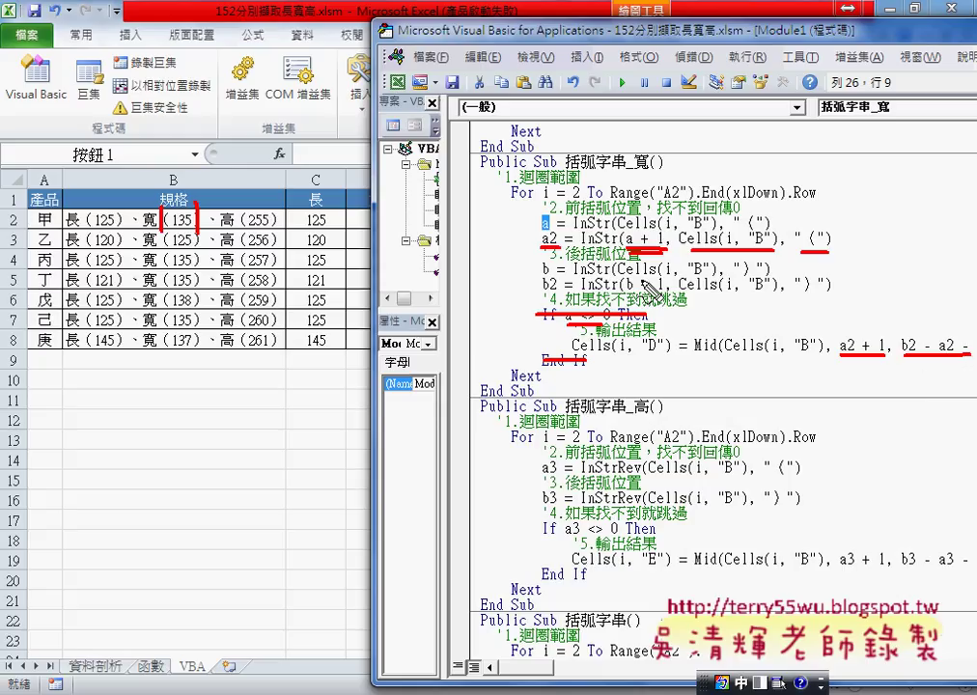
{"action": "left_click_drag", "start_coordinate": [564, 280], "coordinate": [560, 278]}
{"action": "left_click_drag", "start_coordinate": [564, 234], "coordinate": [566, 241]}
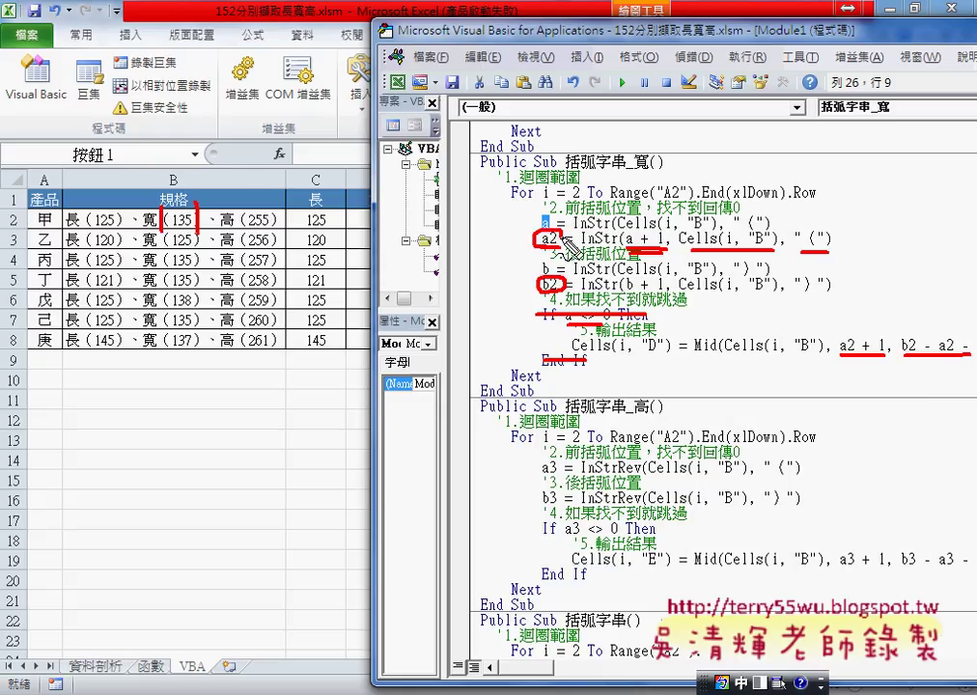
{"action": "key", "text": "Escape"}
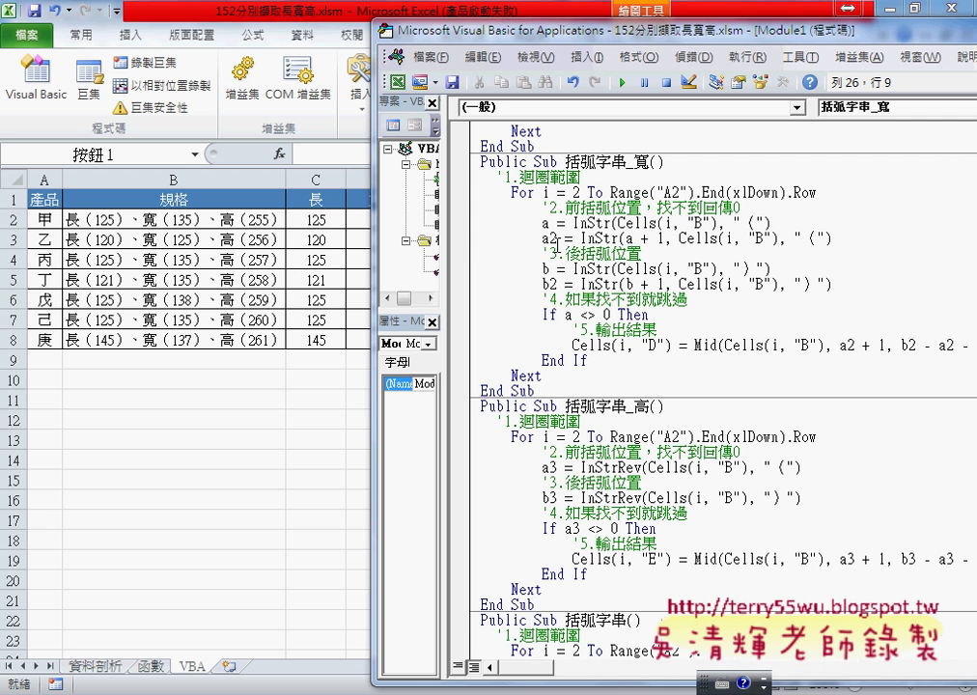
Run 括弧字串_寬 to fill column D with 135, 125, 135, 135, 138, 135, 137.
{"action": "left_click_drag", "start_coordinate": [444, 242], "coordinate": [401, 241]}
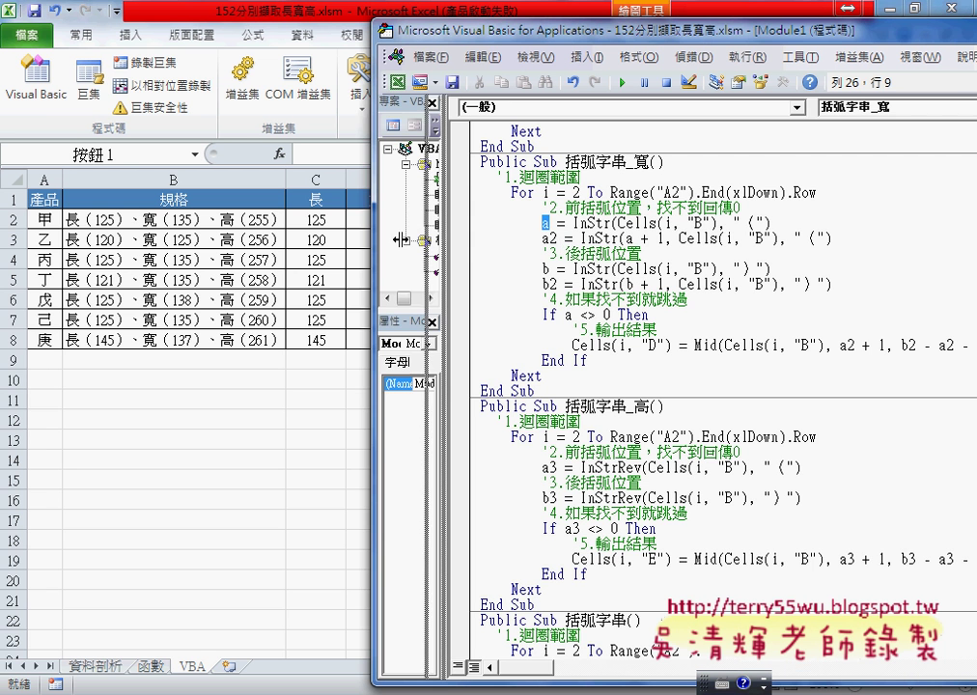
{"action": "left_click_drag", "start_coordinate": [480, 37], "coordinate": [529, 34]}
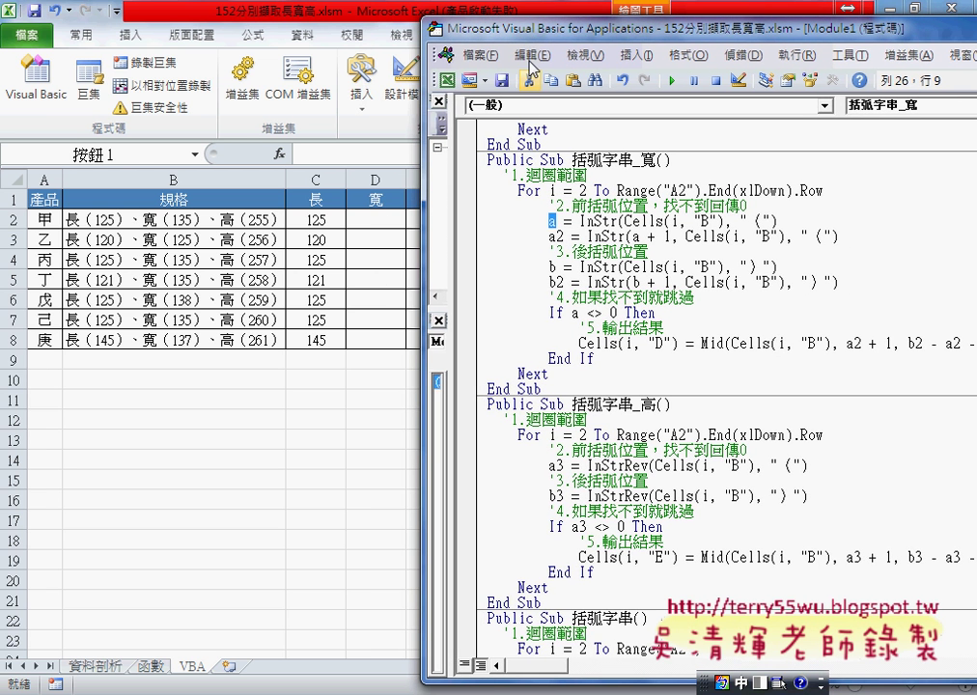
{"action": "left_click", "coordinate": [673, 82]}
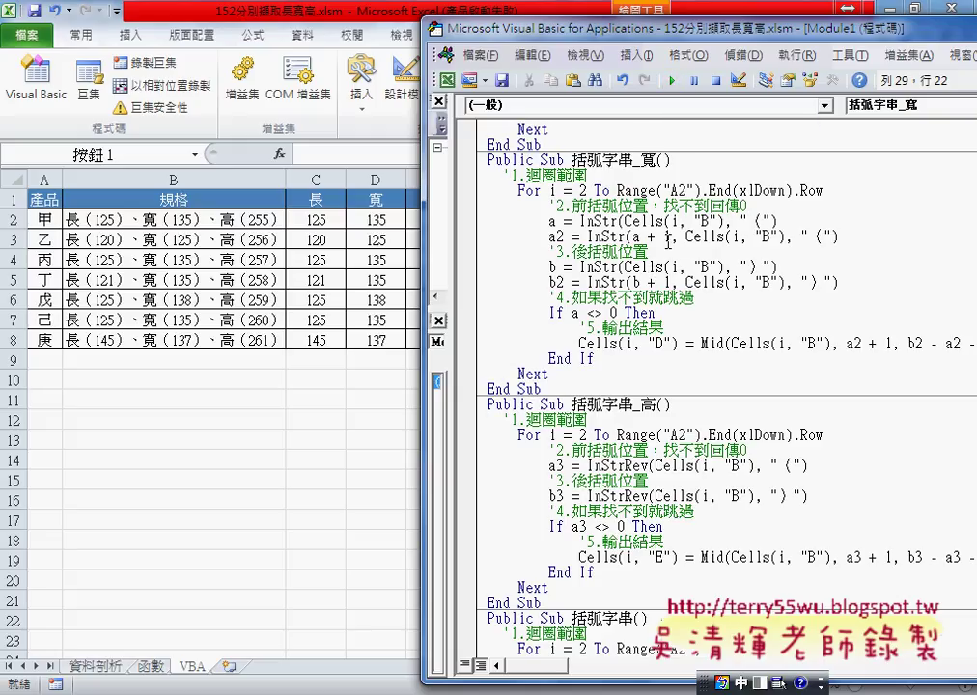
{"action": "left_click_drag", "start_coordinate": [483, 41], "coordinate": [530, 41]}
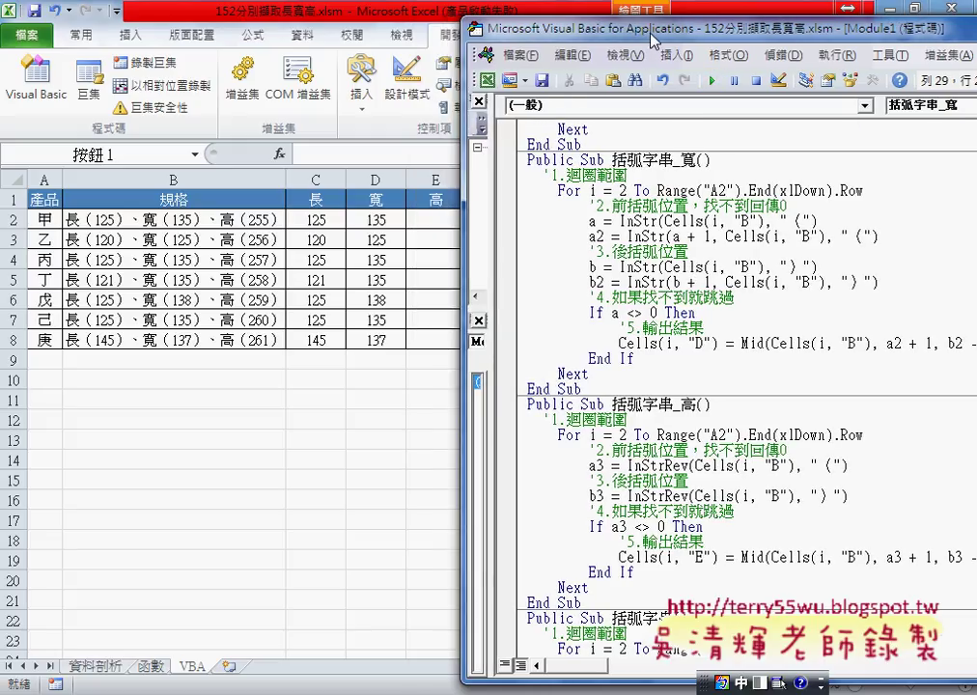
{"action": "double_click", "coordinate": [600, 221]}
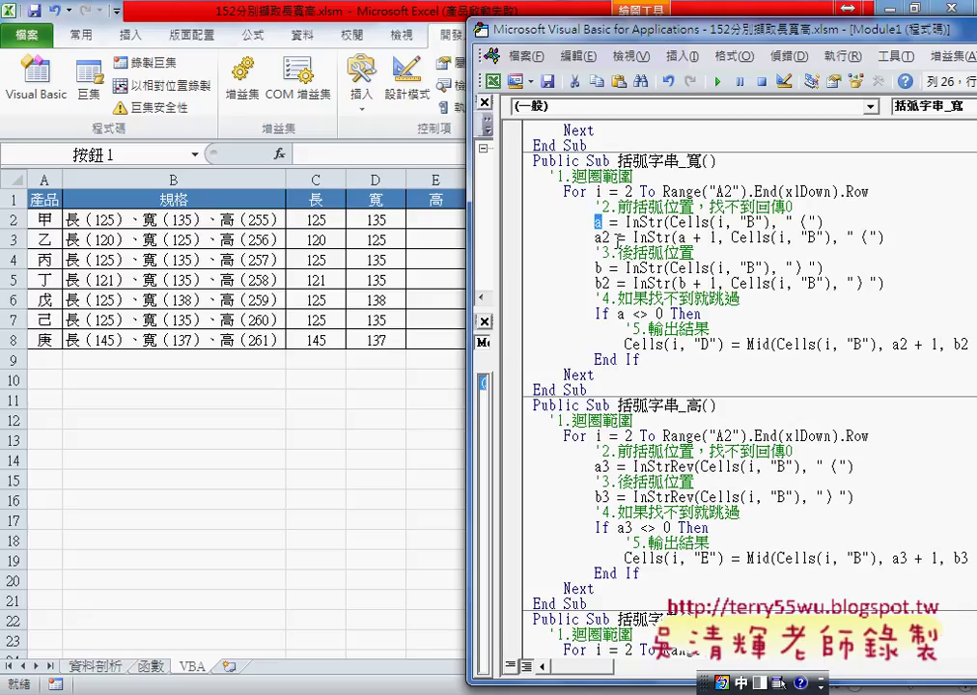
{"action": "double_click", "coordinate": [602, 238]}
{"action": "scroll", "coordinate": [601, 302], "scroll_direction": "down", "scroll_amount": 2}
{"action": "scroll", "coordinate": [601, 302], "scroll_direction": "down", "scroll_amount": 1}
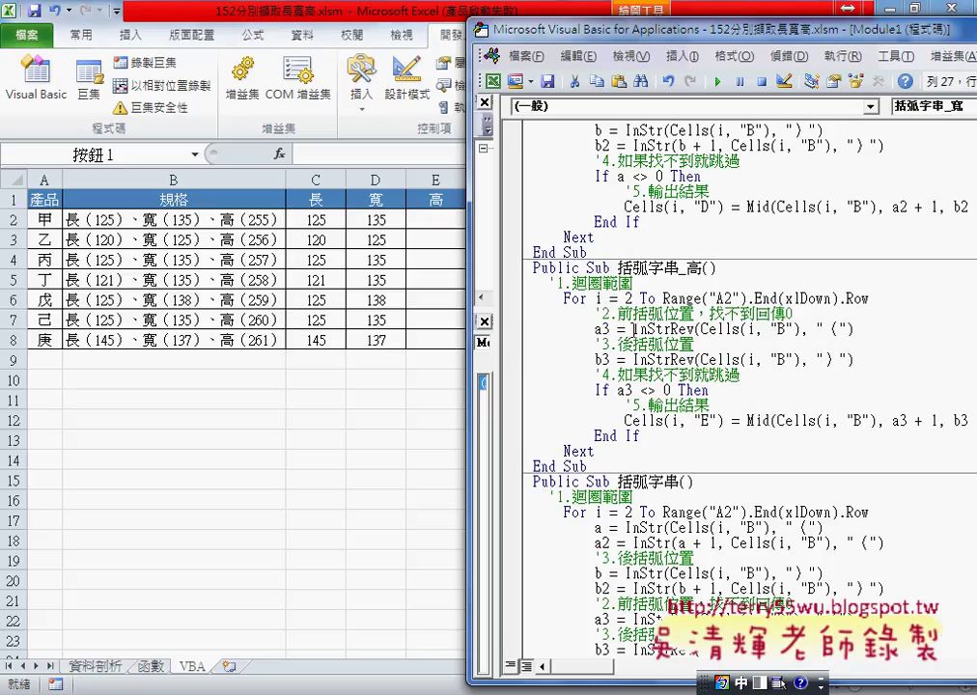
{"action": "mouse_move", "coordinate": [634, 330]}
{"action": "left_mouse_down"}
{"action": "mouse_move", "coordinate": [696, 330]}
{"action": "mouse_move", "coordinate": [666, 331]}
{"action": "left_mouse_up"}
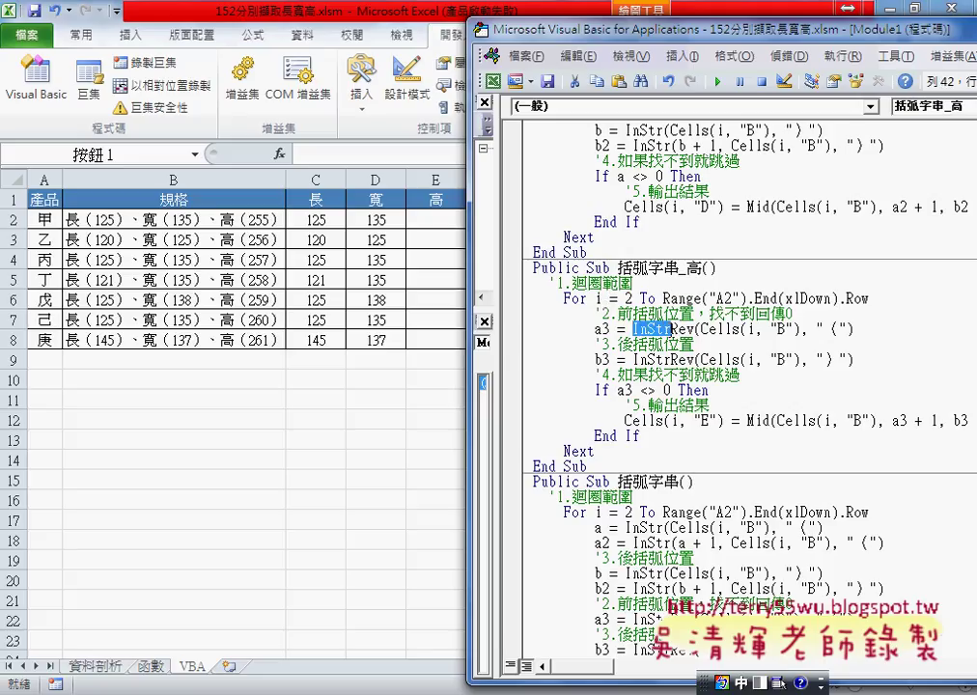
{"action": "left_click", "coordinate": [661, 330]}
{"action": "left_click_drag", "start_coordinate": [672, 329], "coordinate": [697, 330]}
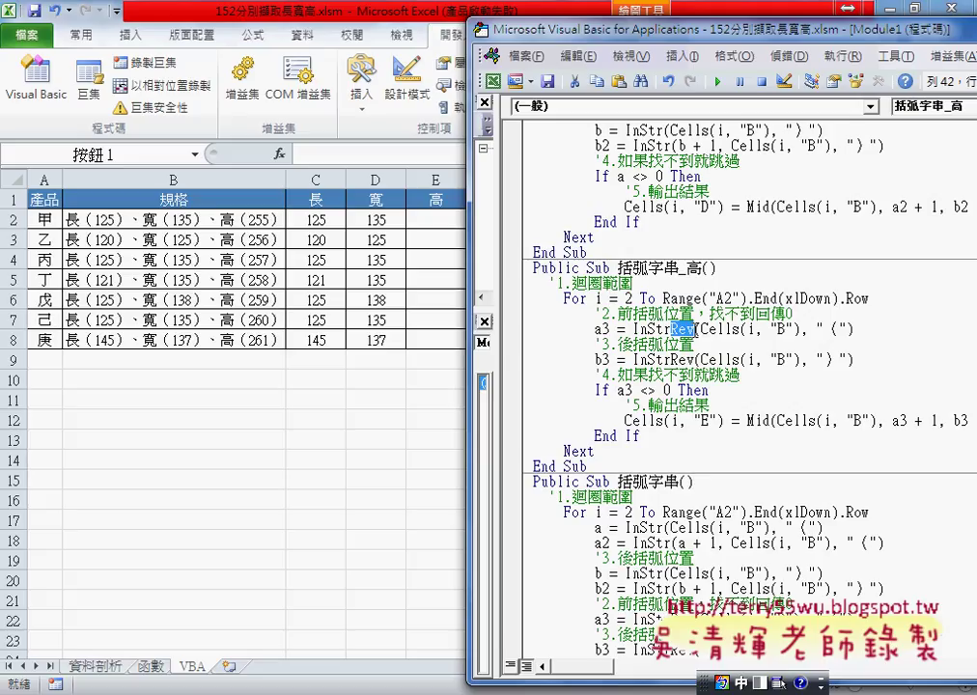
{"action": "left_click", "coordinate": [680, 146]}
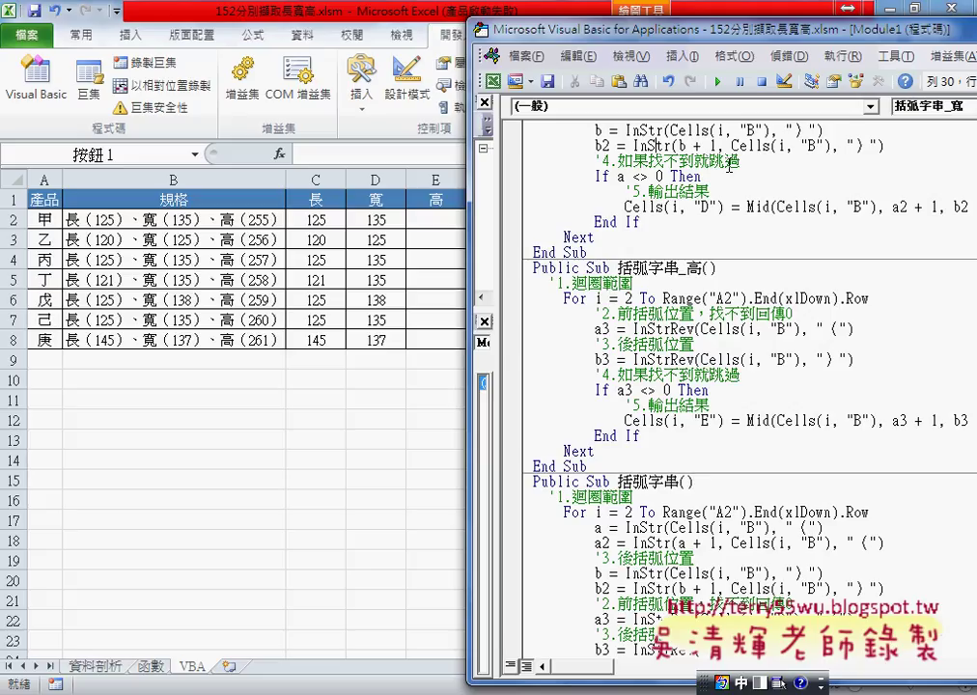
{"action": "key", "text": "F1"}
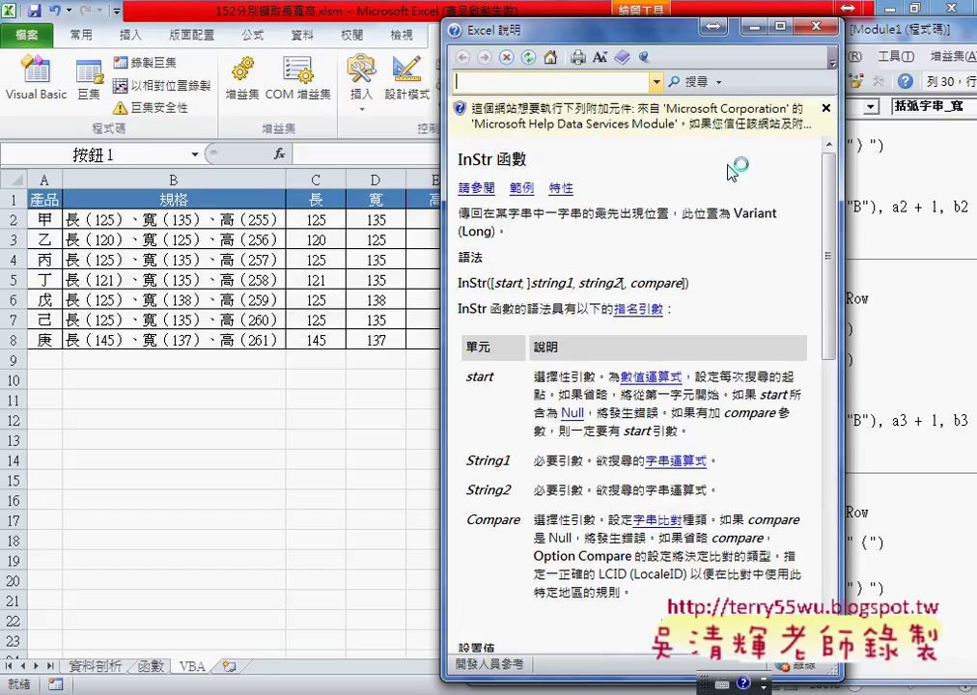
{"action": "left_click", "coordinate": [517, 106]}
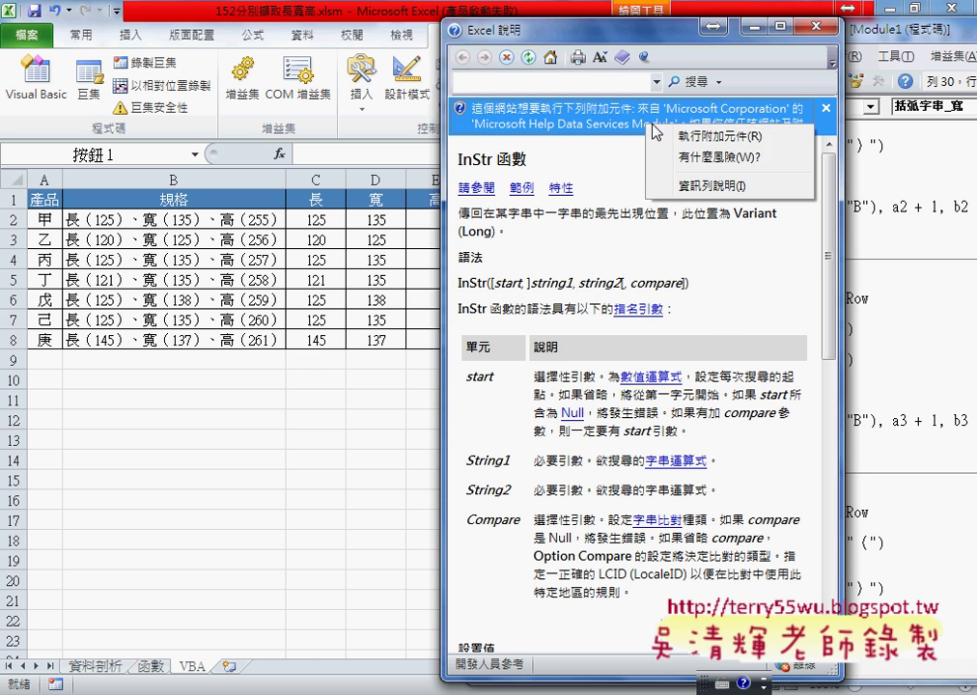
{"action": "left_click", "coordinate": [692, 137]}
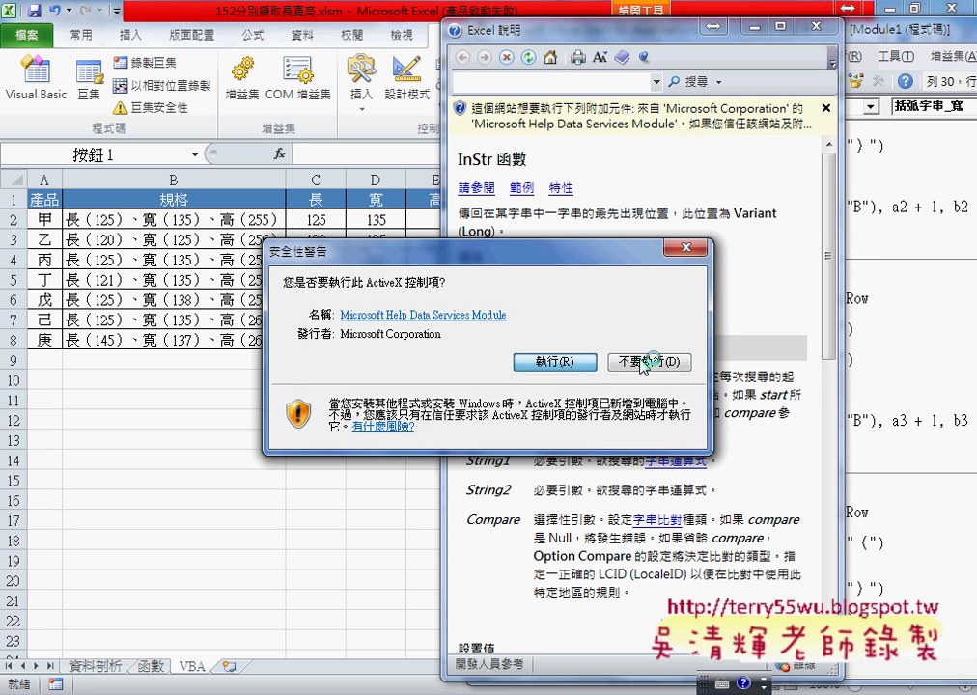
{"action": "left_click", "coordinate": [509, 290]}
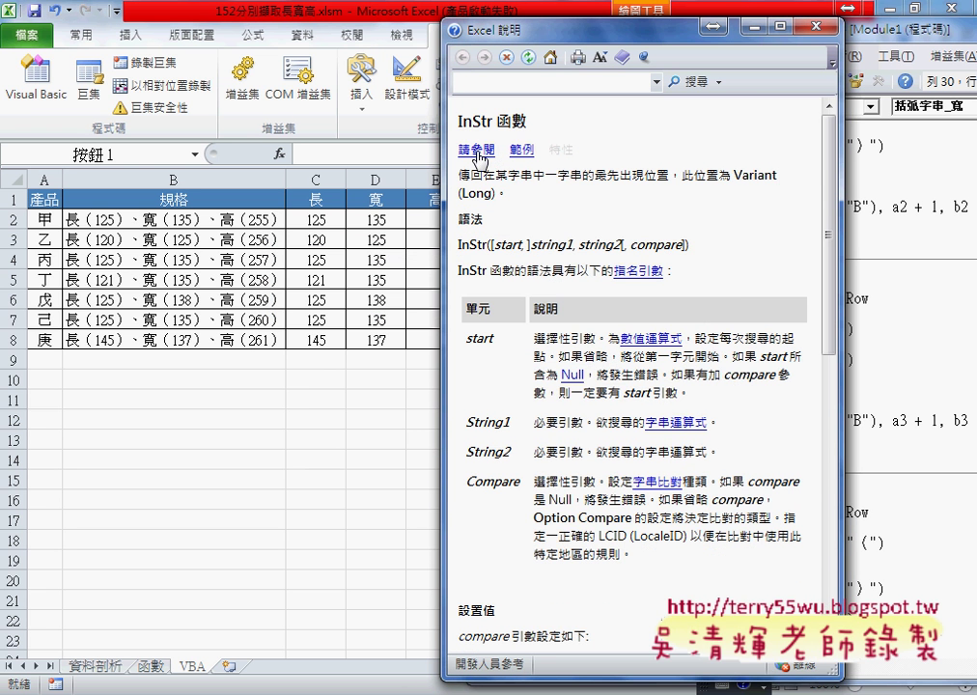
{"action": "left_click", "coordinate": [477, 151]}
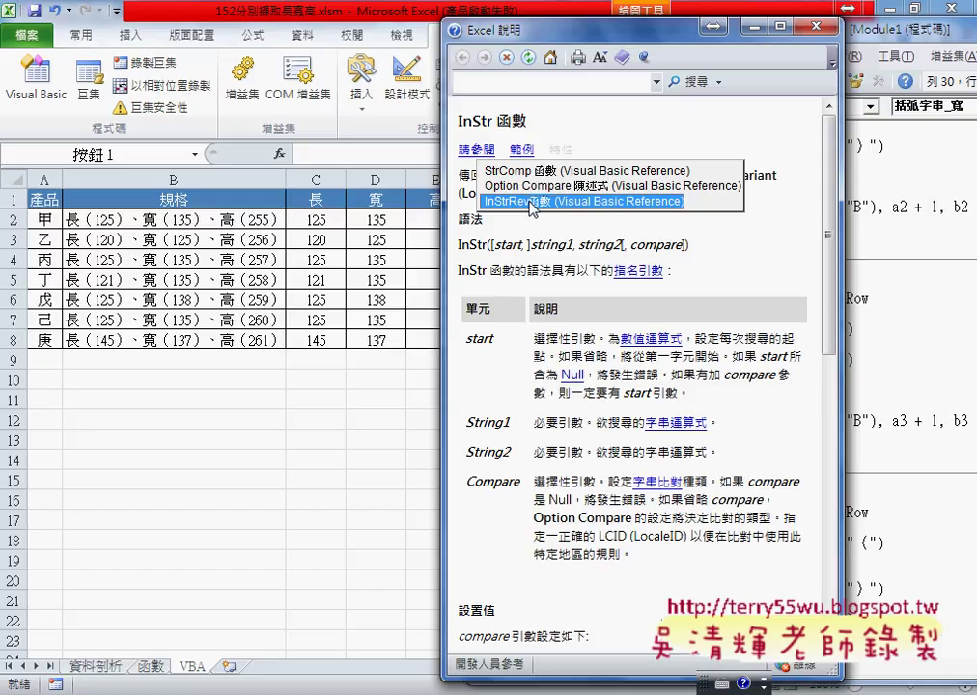
{"action": "left_click", "coordinate": [533, 201]}
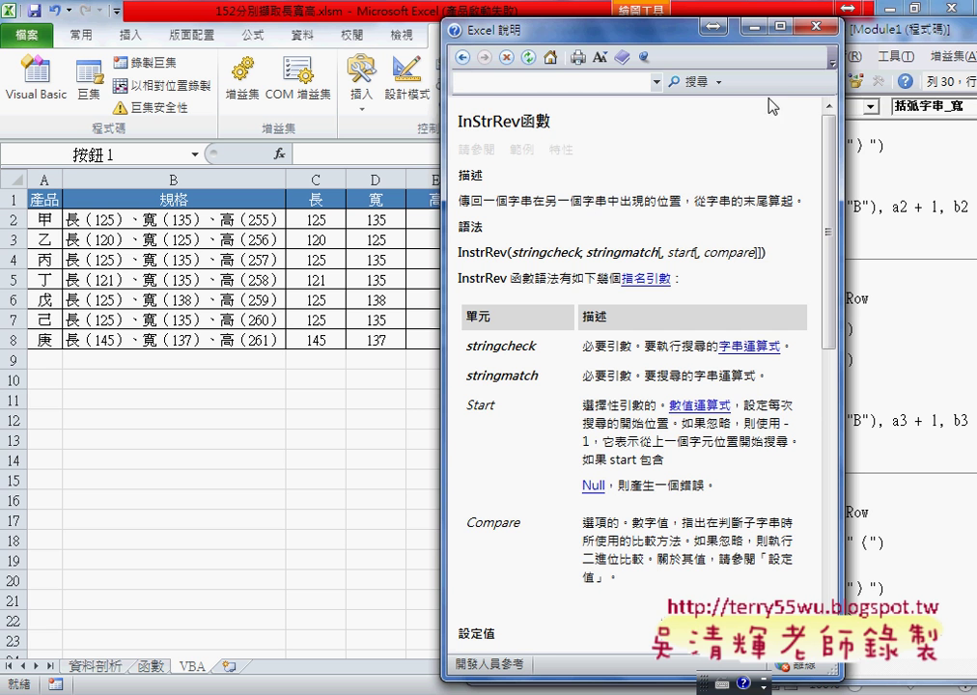
{"action": "left_click", "coordinate": [813, 29]}
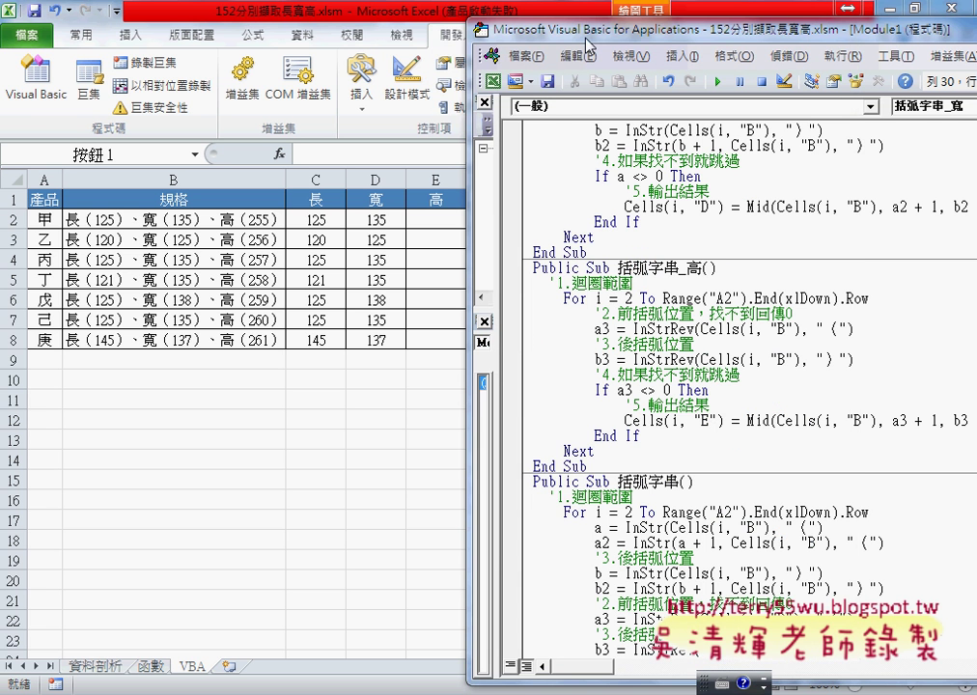
{"action": "left_click_drag", "start_coordinate": [589, 39], "coordinate": [440, 39]}
{"action": "scroll", "coordinate": [582, 392], "scroll_direction": "down", "scroll_amount": 2}
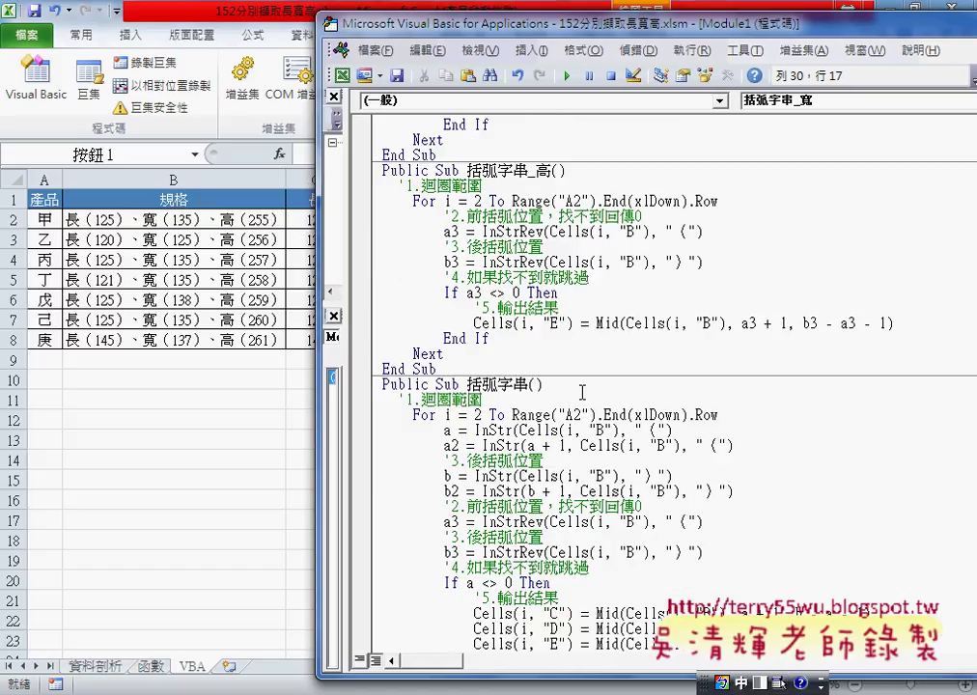
{"action": "scroll", "coordinate": [582, 392], "scroll_direction": "down", "scroll_amount": 1}
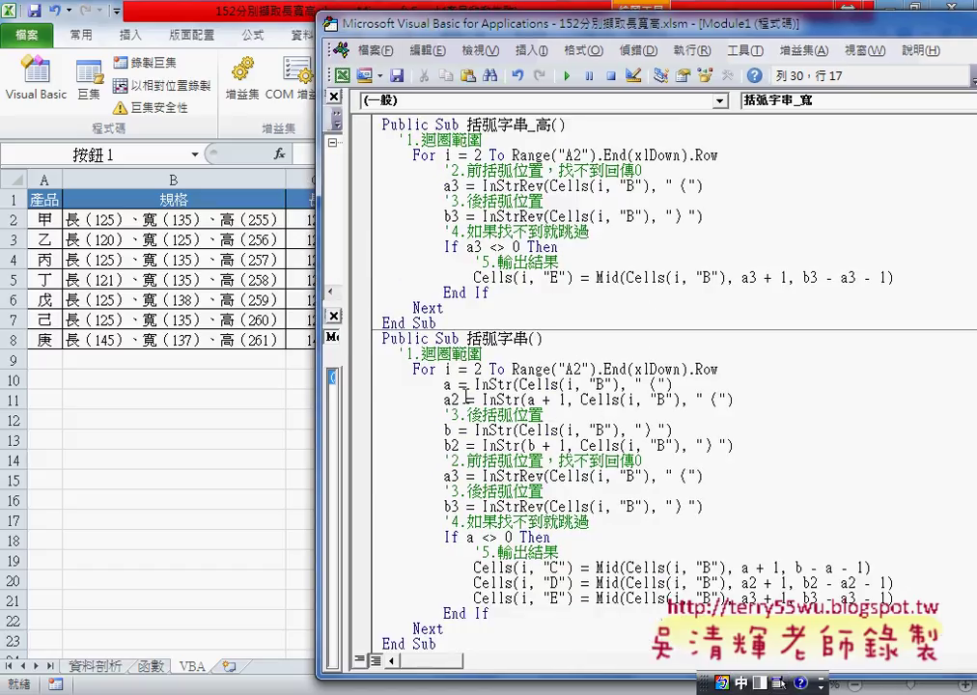
{"action": "scroll", "coordinate": [468, 395], "scroll_direction": "up", "scroll_amount": 2}
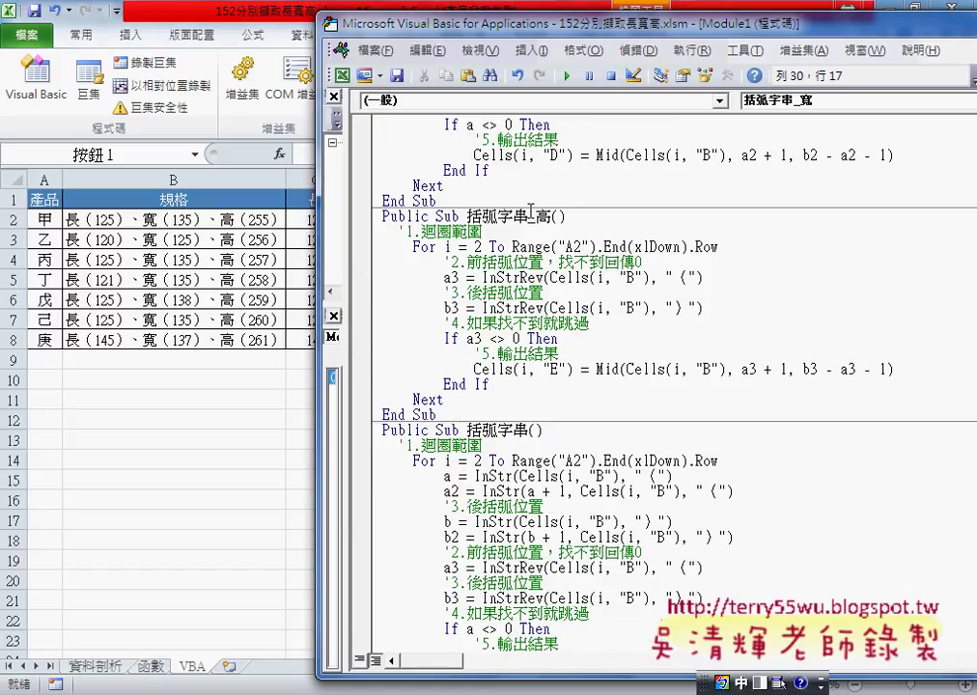
{"action": "left_click_drag", "start_coordinate": [527, 38], "coordinate": [665, 44]}
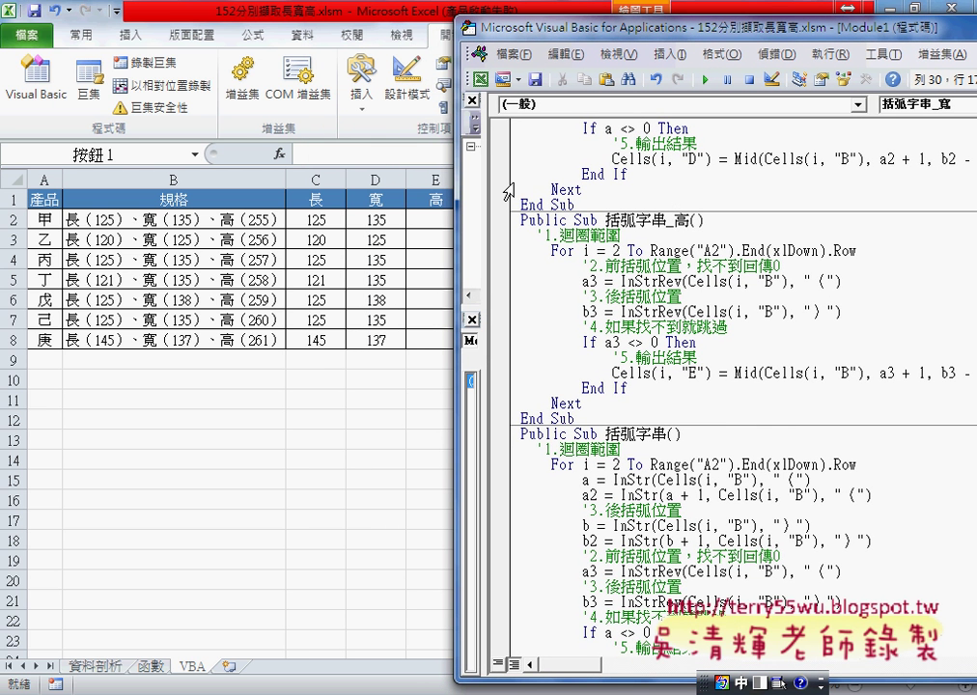
{"action": "mouse_move", "coordinate": [297, 220]}
{"action": "left_mouse_down"}
{"action": "mouse_move", "coordinate": [239, 233]}
{"action": "mouse_move", "coordinate": [255, 232]}
{"action": "left_mouse_up"}
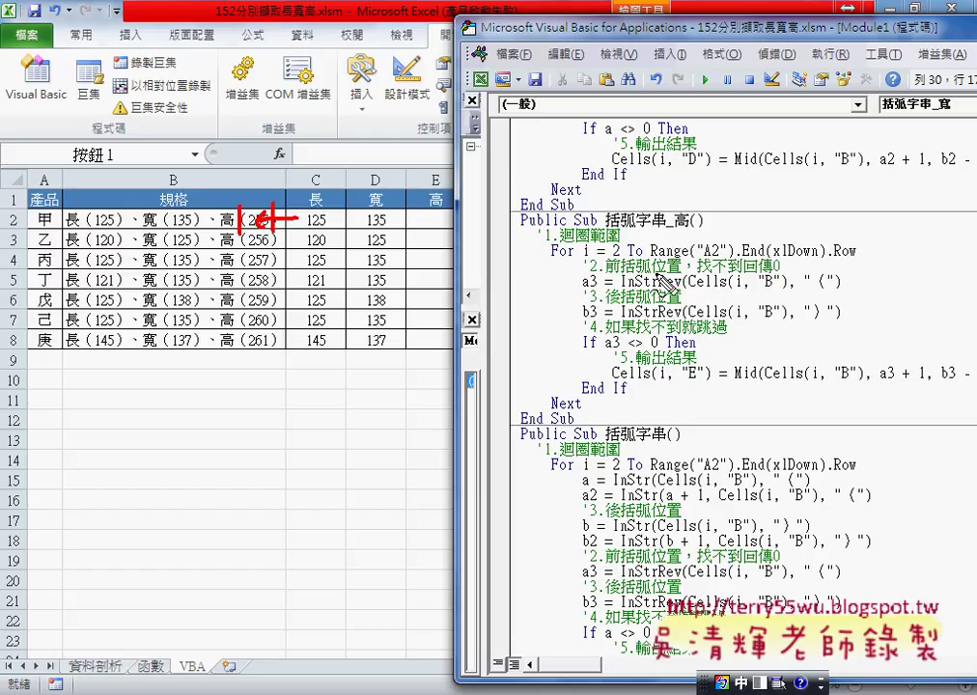
{"action": "left_click_drag", "start_coordinate": [623, 289], "coordinate": [676, 290]}
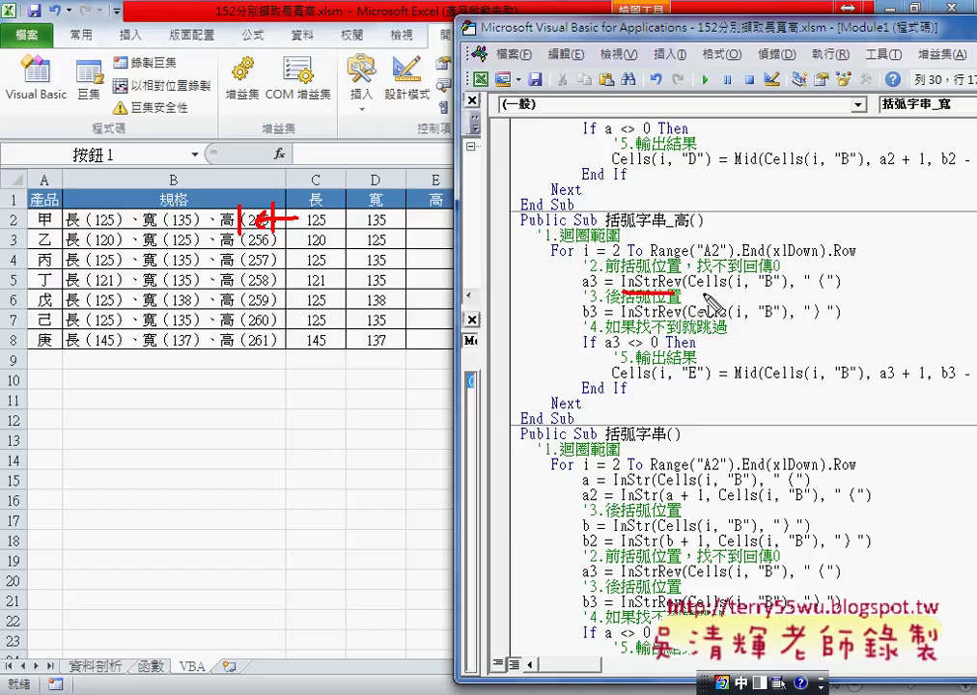
{"action": "left_click_drag", "start_coordinate": [157, 233], "coordinate": [64, 215]}
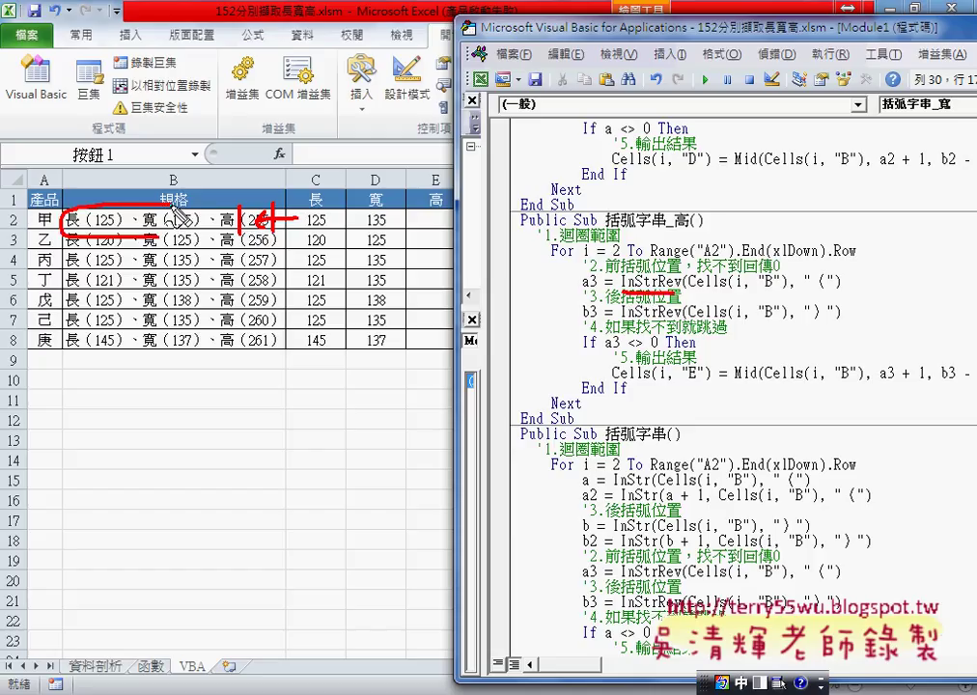
{"action": "left_click_drag", "start_coordinate": [177, 212], "coordinate": [192, 246]}
{"action": "left_click_drag", "start_coordinate": [810, 316], "coordinate": [836, 314]}
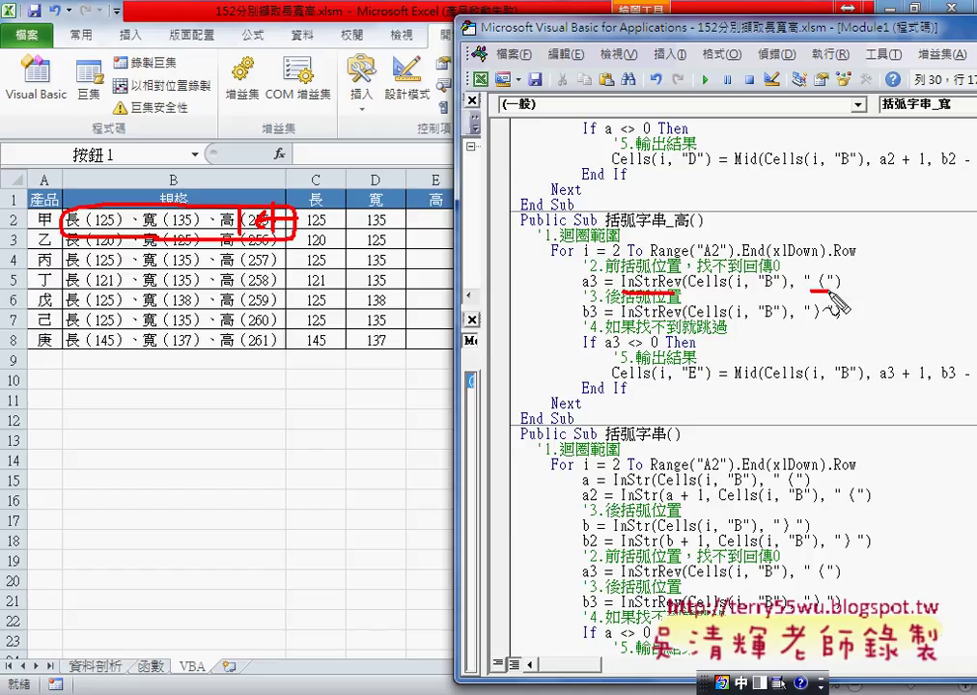
{"action": "mouse_move", "coordinate": [599, 274]}
{"action": "left_mouse_down"}
{"action": "mouse_move", "coordinate": [611, 290]}
{"action": "mouse_move", "coordinate": [673, 293]}
{"action": "left_mouse_up"}
{"action": "left_click_drag", "start_coordinate": [597, 304], "coordinate": [599, 321]}
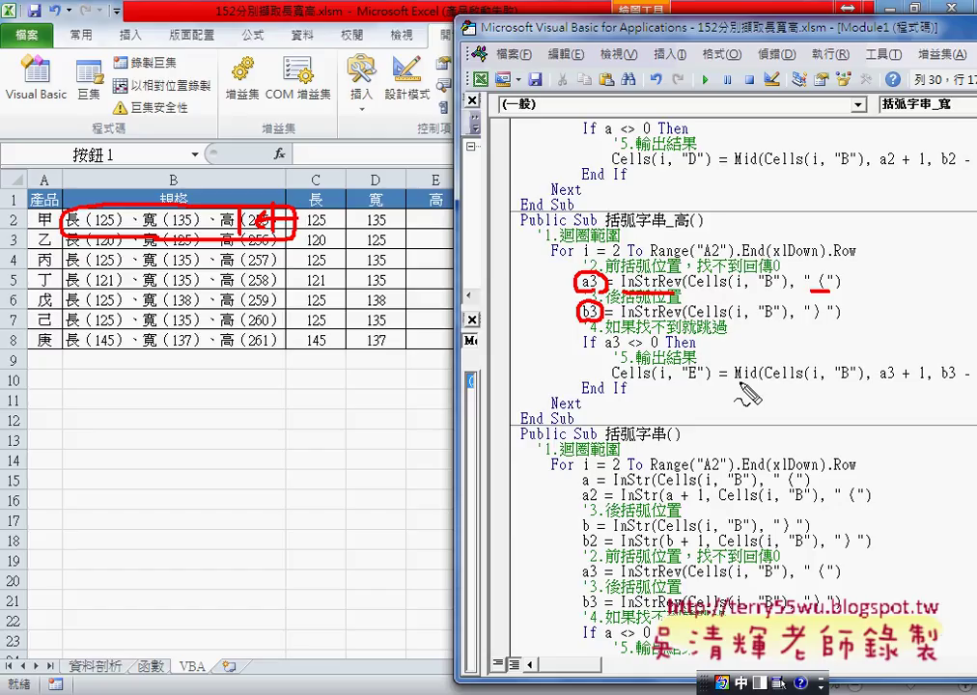
{"action": "key", "text": "Escape"}
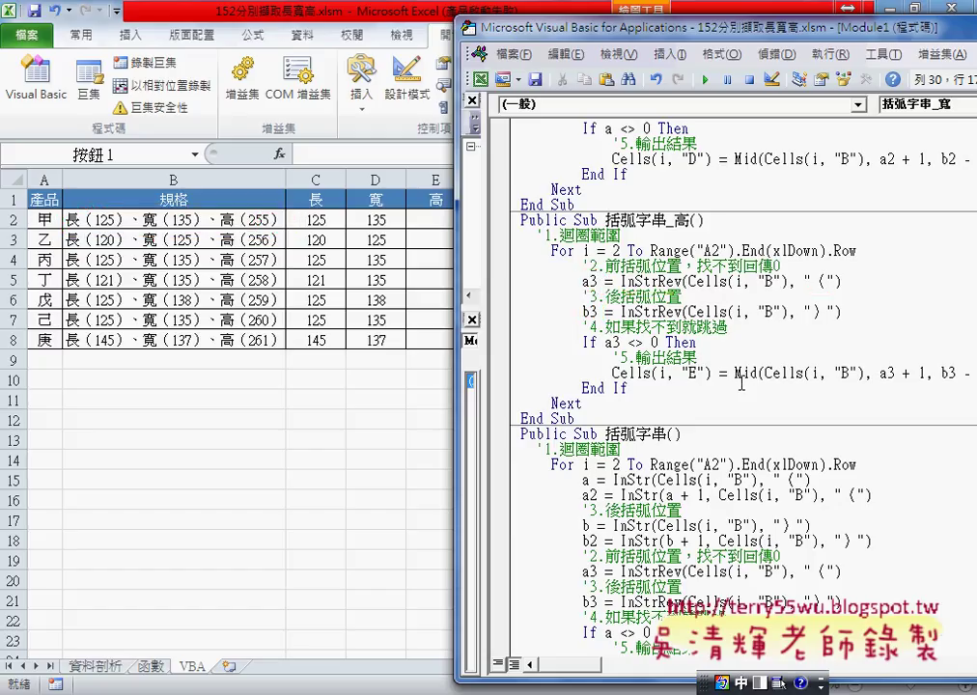
{"action": "left_click", "coordinate": [723, 220]}
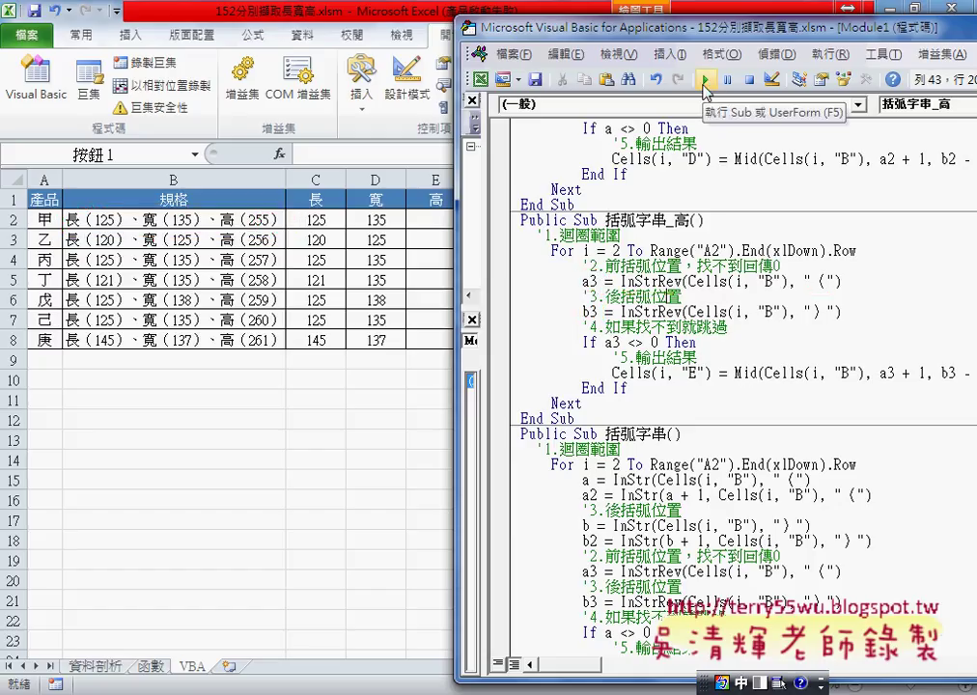
Run 括弧字串_高 to fill column E with 255–261, then select the 清除 loop.
{"action": "left_click", "coordinate": [706, 91]}
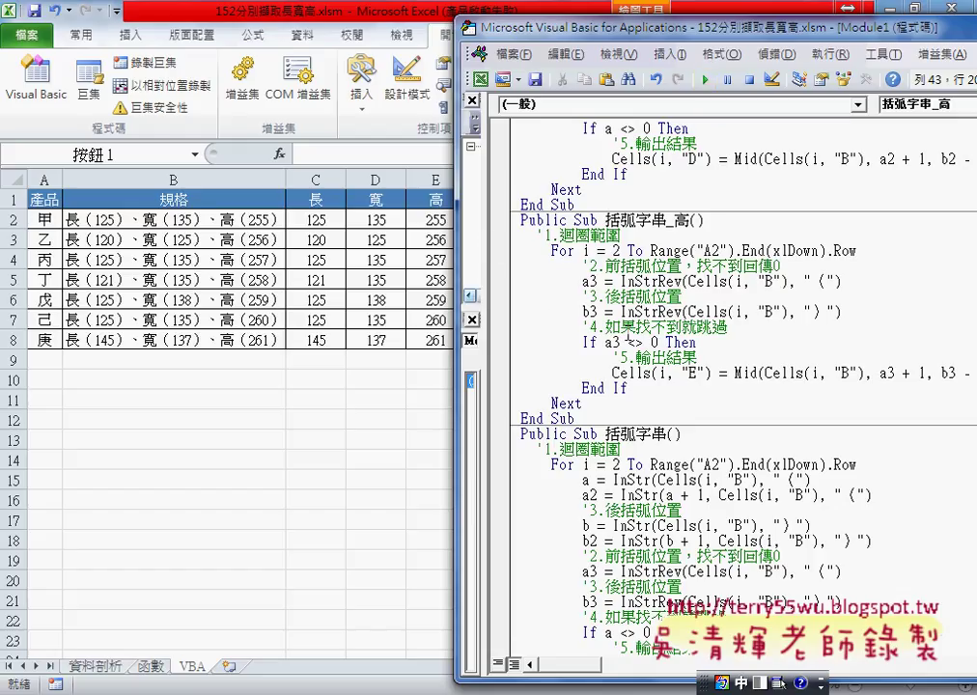
{"action": "scroll", "coordinate": [629, 338], "scroll_direction": "up", "scroll_amount": 3}
{"action": "scroll", "coordinate": [629, 338], "scroll_direction": "up", "scroll_amount": 4}
{"action": "scroll", "coordinate": [626, 328], "scroll_direction": "up", "scroll_amount": 3}
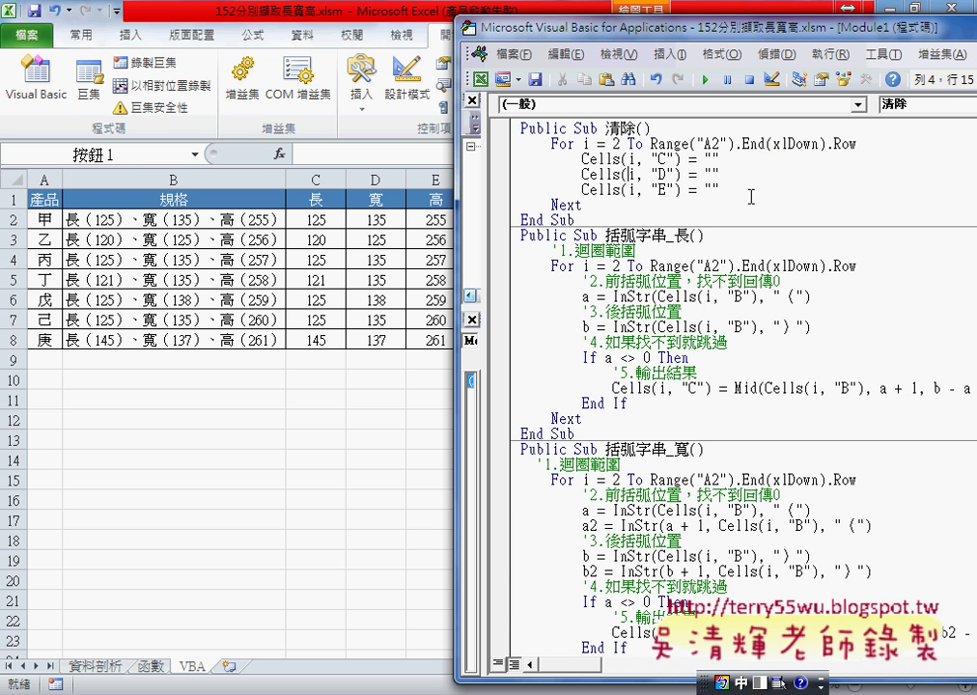
{"action": "mouse_move", "coordinate": [748, 191]}
{"action": "left_mouse_down"}
{"action": "mouse_move", "coordinate": [650, 191]}
{"action": "mouse_move", "coordinate": [521, 144]}
{"action": "left_mouse_up"}
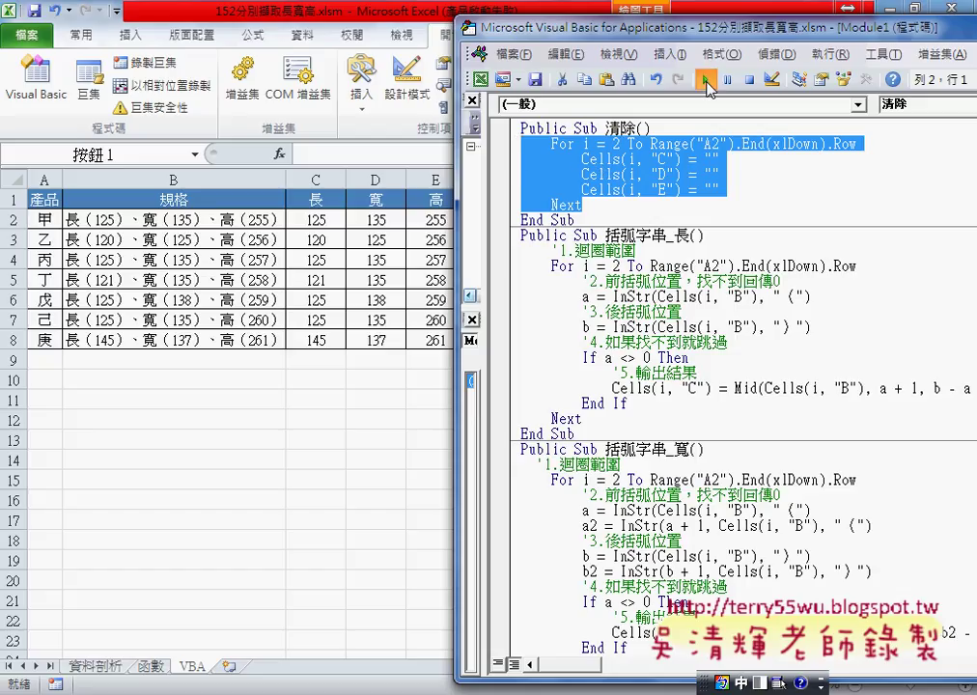
Run 清除 to empty C–E, then run 括弧字串 to refill all three columns and select its body.
{"action": "left_click", "coordinate": [710, 87]}
{"action": "scroll", "coordinate": [639, 241], "scroll_direction": "down", "scroll_amount": 3}
{"action": "scroll", "coordinate": [639, 240], "scroll_direction": "down", "scroll_amount": 3}
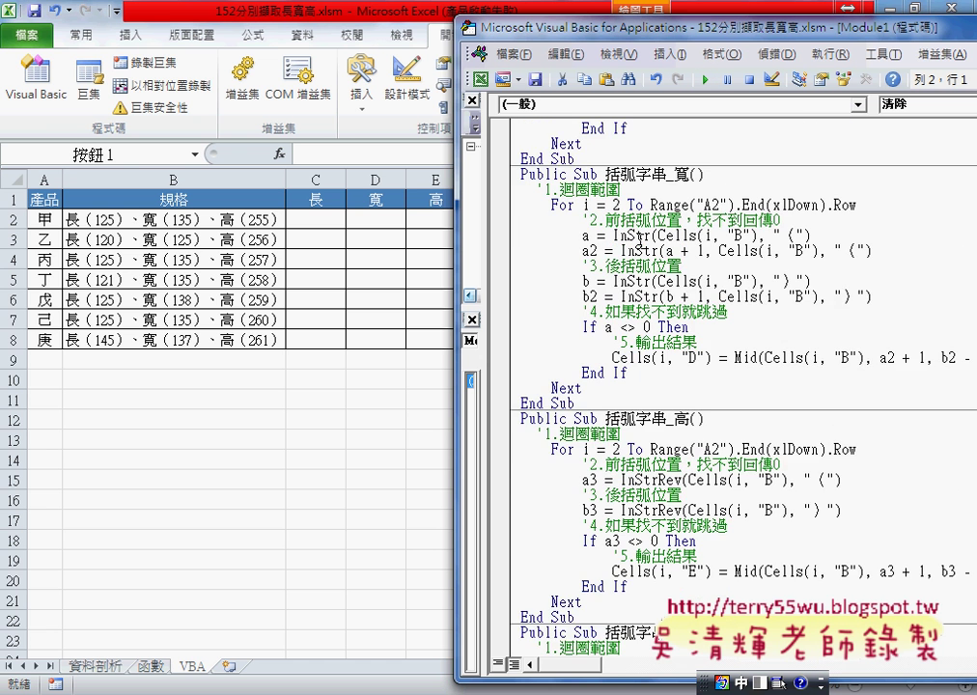
{"action": "scroll", "coordinate": [638, 241], "scroll_direction": "down", "scroll_amount": 4}
{"action": "scroll", "coordinate": [640, 243], "scroll_direction": "down", "scroll_amount": 2}
{"action": "scroll", "coordinate": [641, 247], "scroll_direction": "down", "scroll_amount": 1}
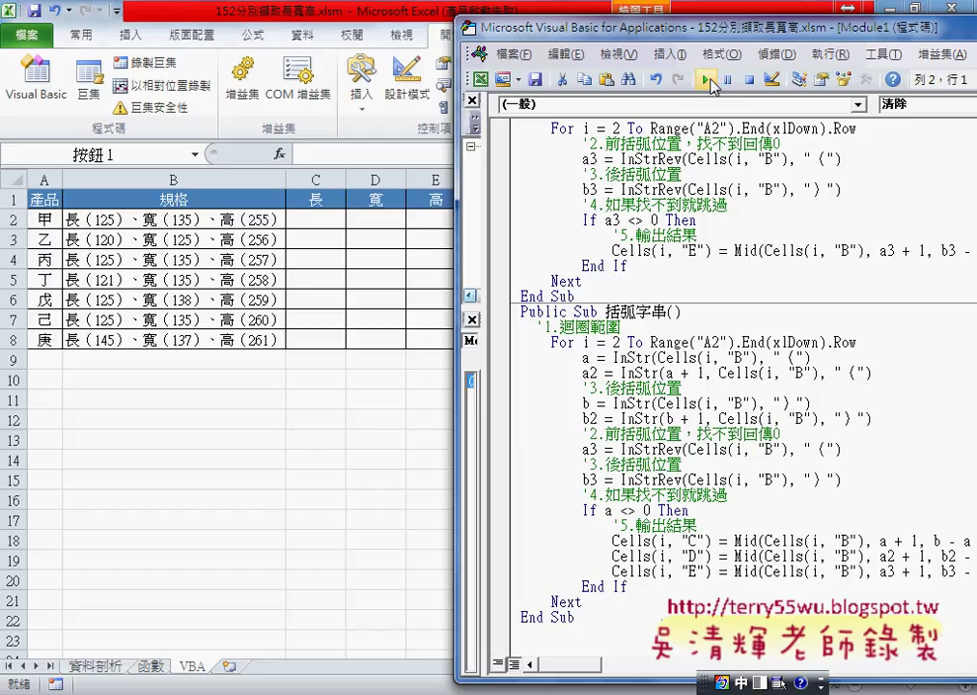
{"action": "left_click_drag", "start_coordinate": [541, 28], "coordinate": [618, 27]}
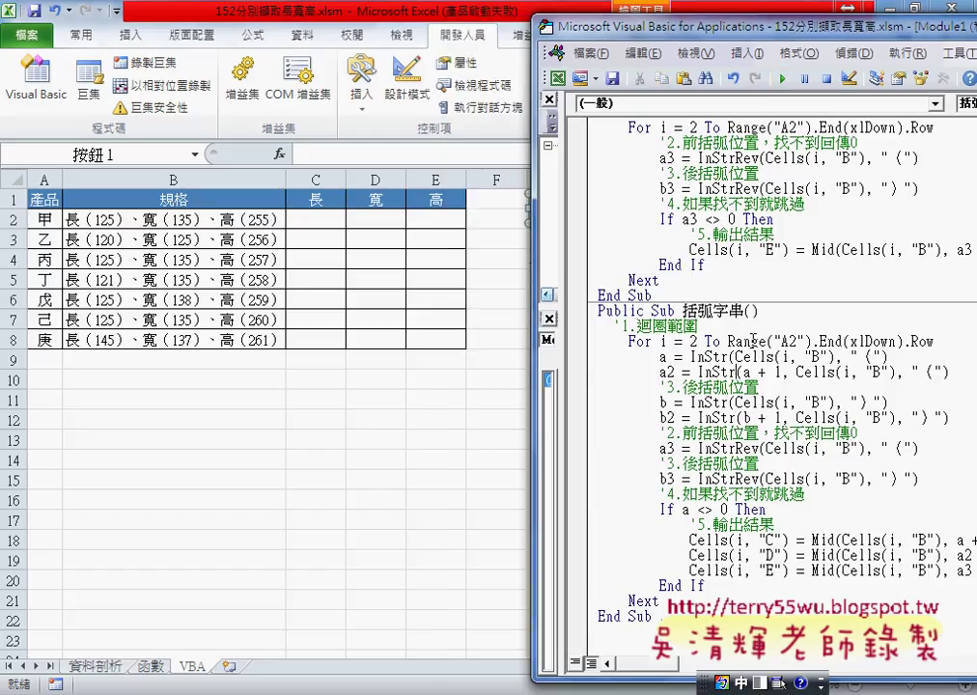
{"action": "left_click", "coordinate": [782, 77]}
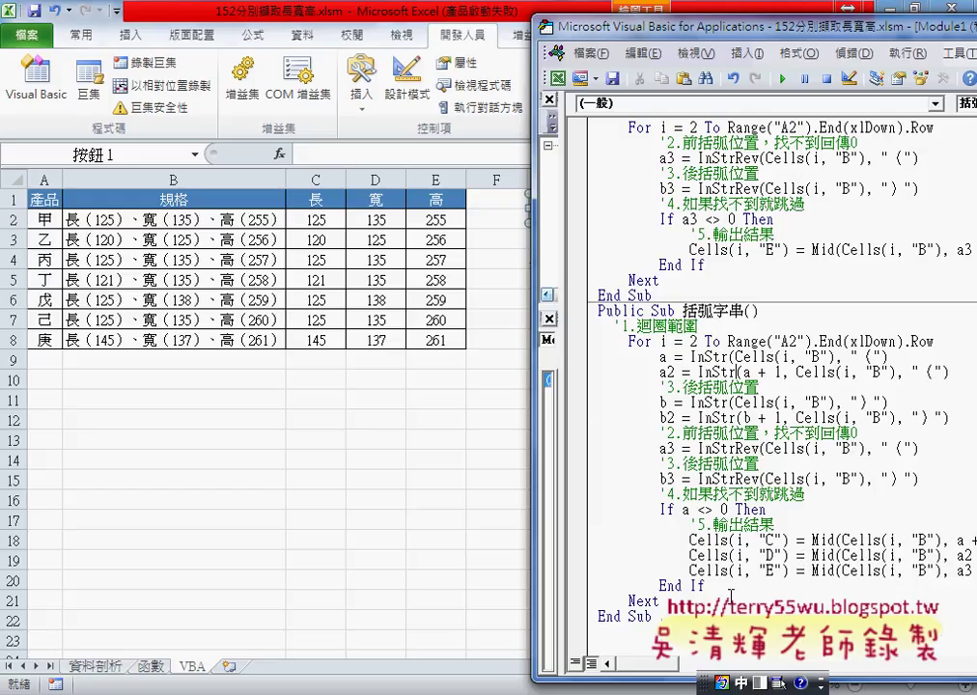
{"action": "left_click_drag", "start_coordinate": [665, 600], "coordinate": [597, 327]}
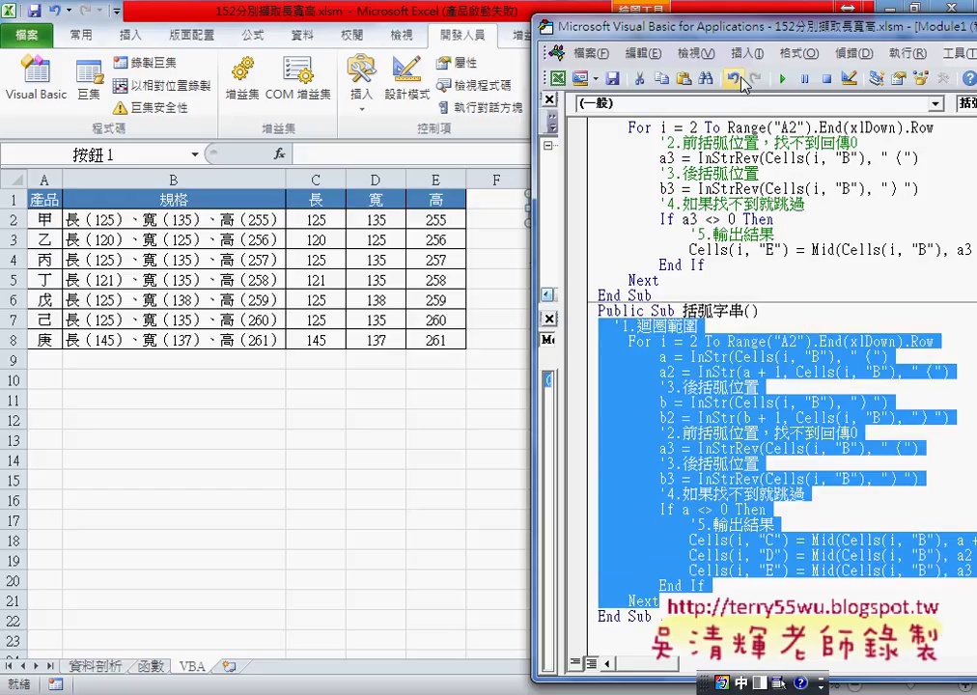
Show the Edit toolbar and comment out the selected 括弧字串 lines with Comment Block.
{"action": "right_click", "coordinate": [742, 80]}
{"action": "left_click", "coordinate": [790, 163]}
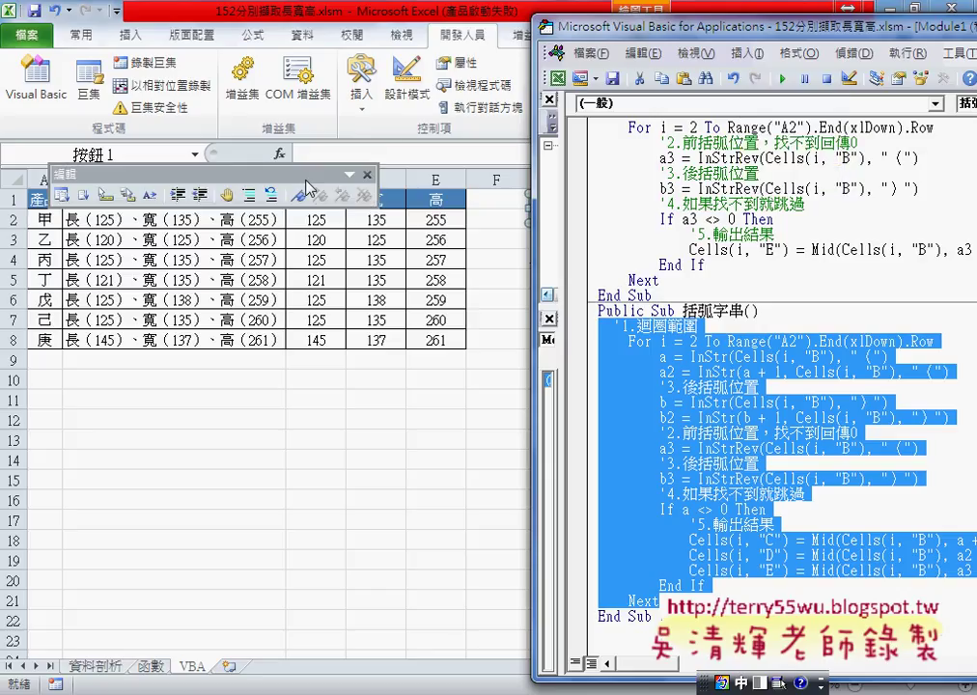
{"action": "left_click_drag", "start_coordinate": [247, 144], "coordinate": [745, 117]}
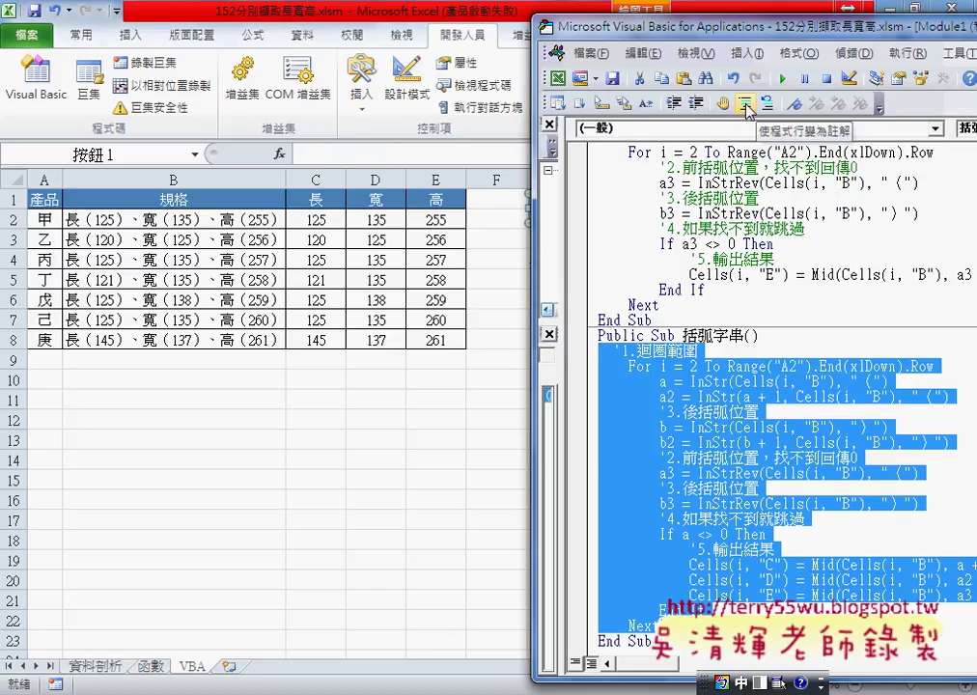
{"action": "left_click", "coordinate": [744, 102]}
Run 清除 with F5 to empty columns C–E again.
{"action": "scroll", "coordinate": [763, 387], "scroll_direction": "up", "scroll_amount": 3}
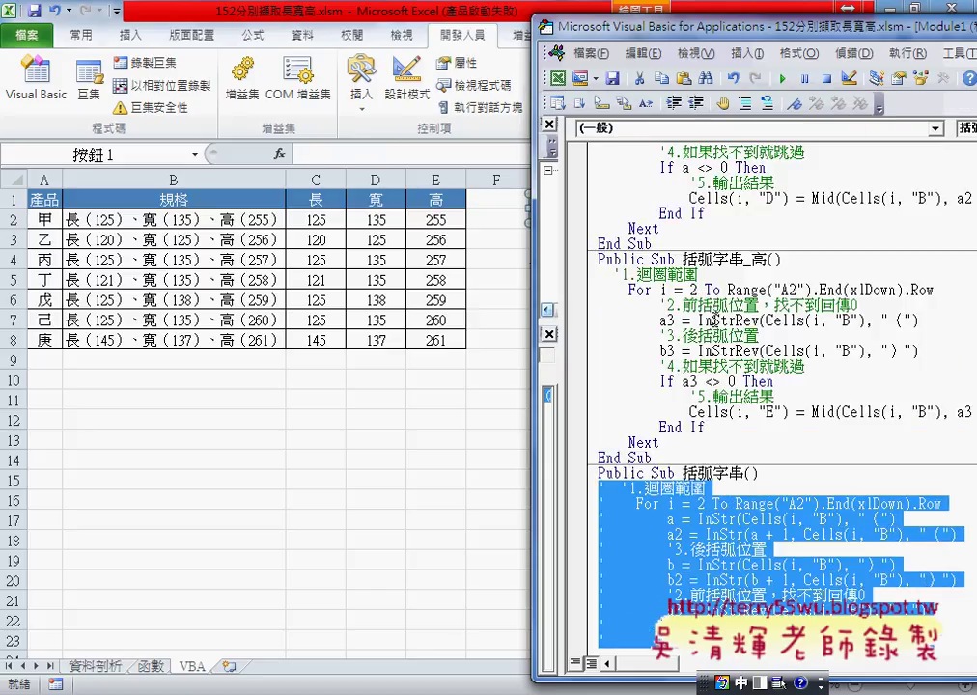
{"action": "scroll", "coordinate": [712, 322], "scroll_direction": "up", "scroll_amount": 4}
{"action": "scroll", "coordinate": [712, 321], "scroll_direction": "up", "scroll_amount": 4}
{"action": "scroll", "coordinate": [712, 322], "scroll_direction": "up", "scroll_amount": 3}
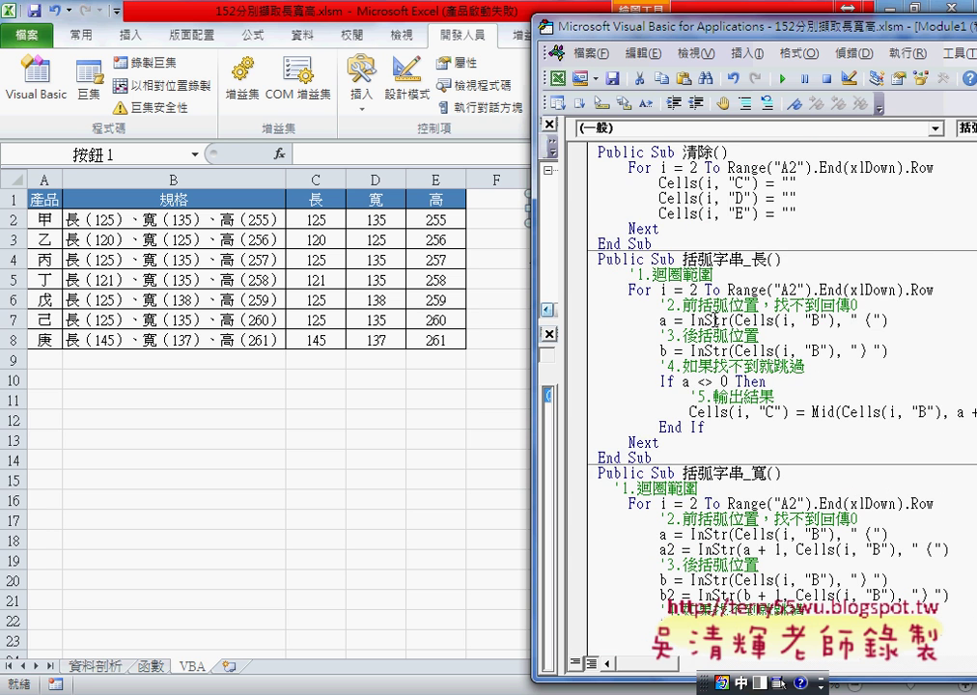
{"action": "key", "text": "F5"}
Add a blank line after Next, before End Sub in 括弧字串.
{"action": "scroll", "coordinate": [764, 275], "scroll_direction": "down", "scroll_amount": 3}
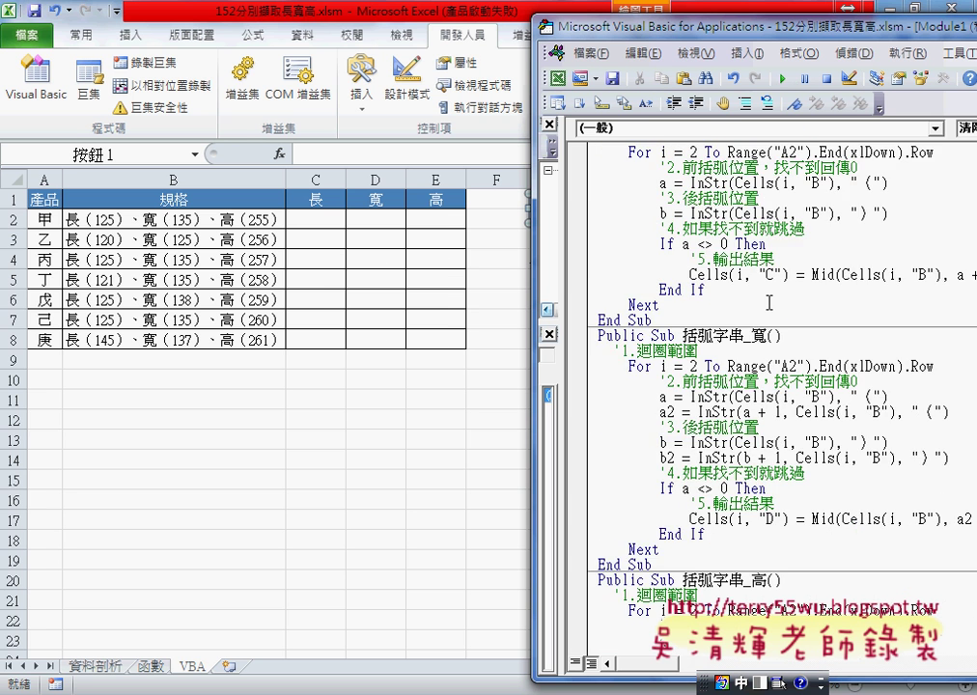
{"action": "scroll", "coordinate": [764, 275], "scroll_direction": "down", "scroll_amount": 7}
{"action": "scroll", "coordinate": [772, 305], "scroll_direction": "down", "scroll_amount": 4}
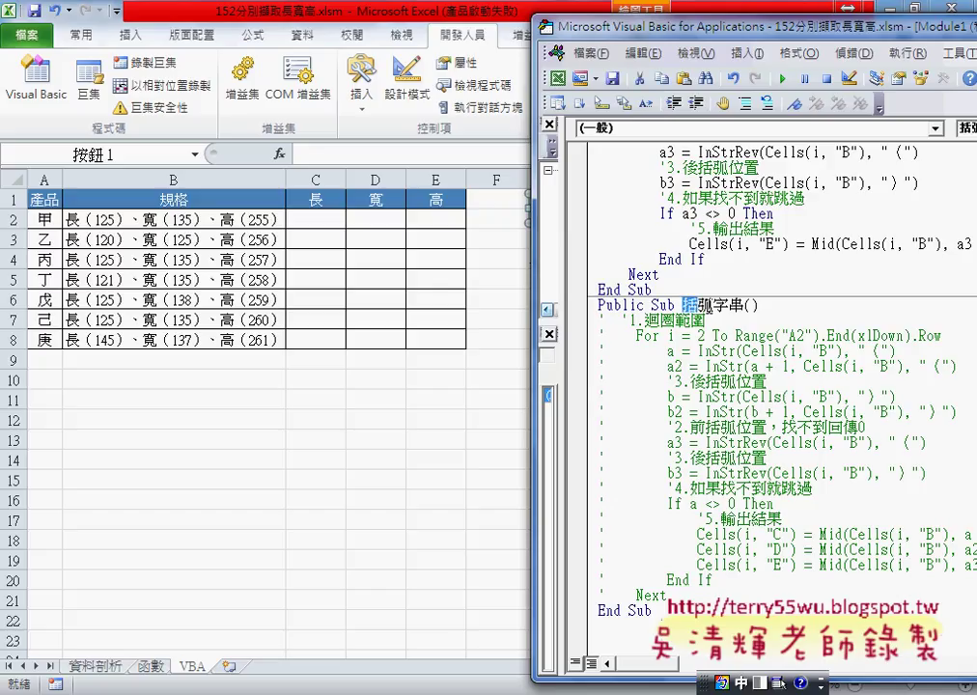
{"action": "left_click_drag", "start_coordinate": [683, 305], "coordinate": [738, 305]}
{"action": "left_click", "coordinate": [775, 582]}
{"action": "left_click", "coordinate": [599, 610]}
{"action": "key", "text": "Return"}
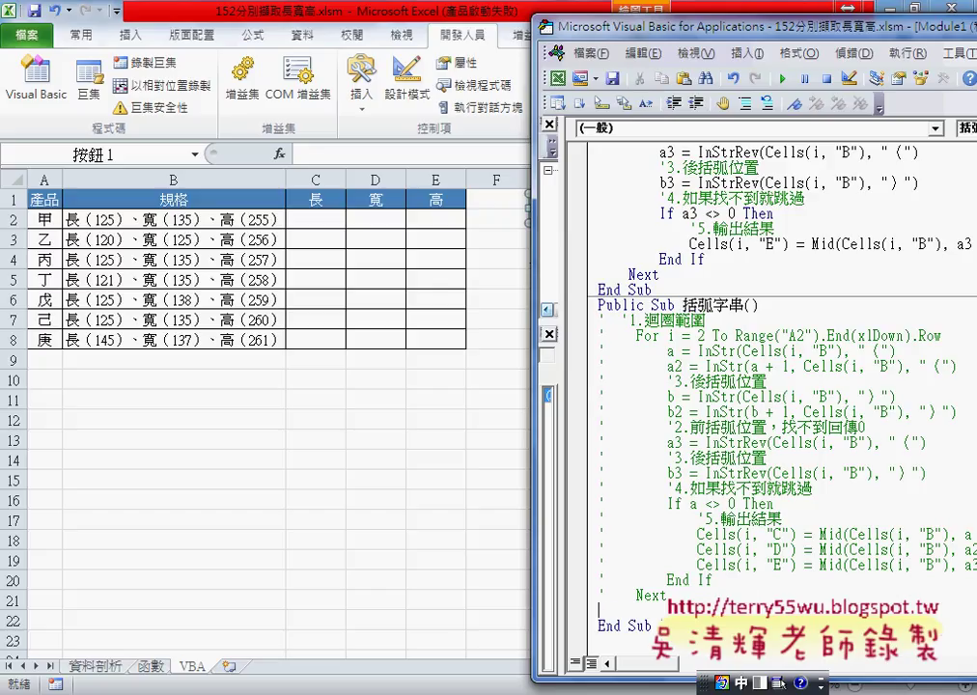
Type a Call line after the commented-out loop and dismiss the compile error it raises.
{"action": "key", "text": "shift"}
{"action": "type", "text": "call"}
{"action": "scroll", "coordinate": [750, 583], "scroll_direction": "up", "scroll_amount": 2}
{"action": "scroll", "coordinate": [734, 483], "scroll_direction": "up", "scroll_amount": 3}
{"action": "scroll", "coordinate": [719, 367], "scroll_direction": "up", "scroll_amount": 3}
{"action": "scroll", "coordinate": [704, 230], "scroll_direction": "up", "scroll_amount": 2}
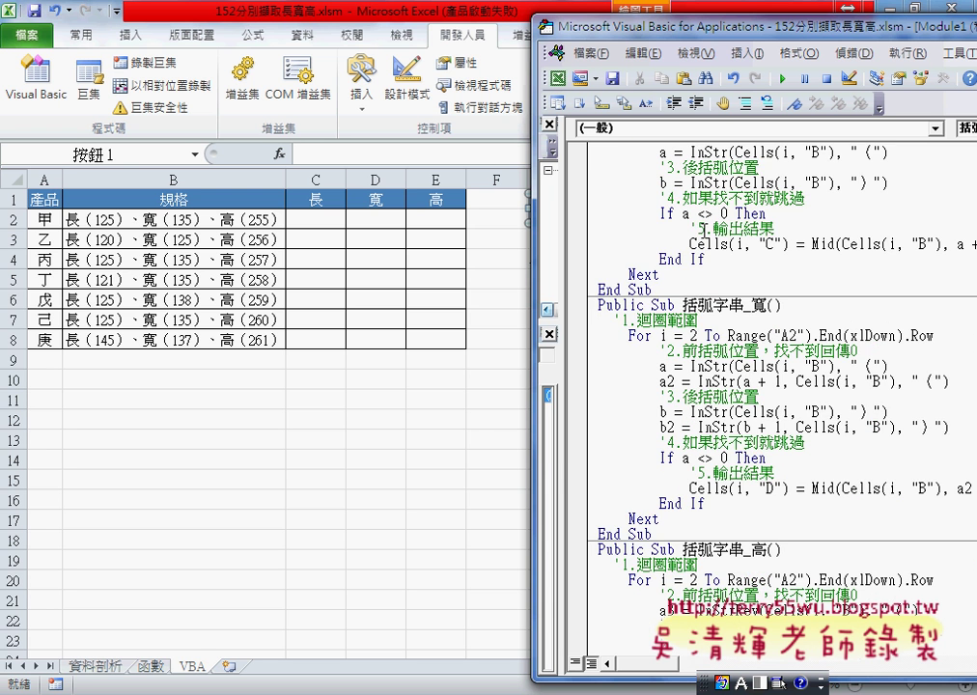
{"action": "scroll", "coordinate": [705, 229], "scroll_direction": "up", "scroll_amount": 2}
{"action": "left_click", "coordinate": [704, 230]}
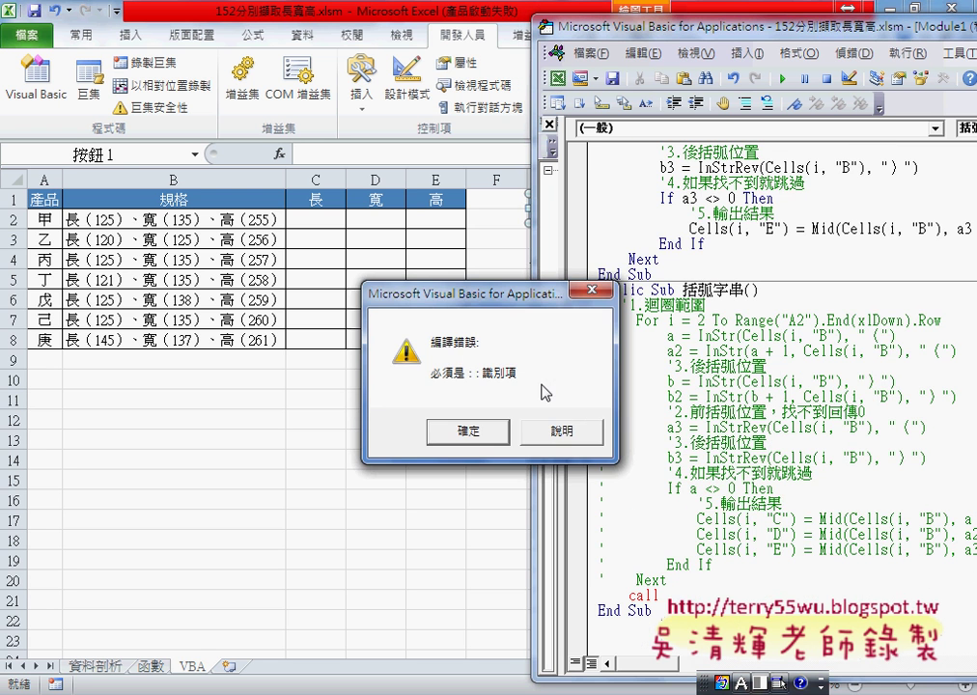
{"action": "left_click", "coordinate": [490, 428]}
Copy the 括弧字串_長 macro name and paste it after Call to form 'Call 括弧字串_長'.
{"action": "scroll", "coordinate": [754, 386], "scroll_direction": "up", "scroll_amount": 3}
{"action": "scroll", "coordinate": [753, 387], "scroll_direction": "up", "scroll_amount": 3}
{"action": "scroll", "coordinate": [753, 387], "scroll_direction": "up", "scroll_amount": 3}
{"action": "scroll", "coordinate": [754, 387], "scroll_direction": "up", "scroll_amount": 3}
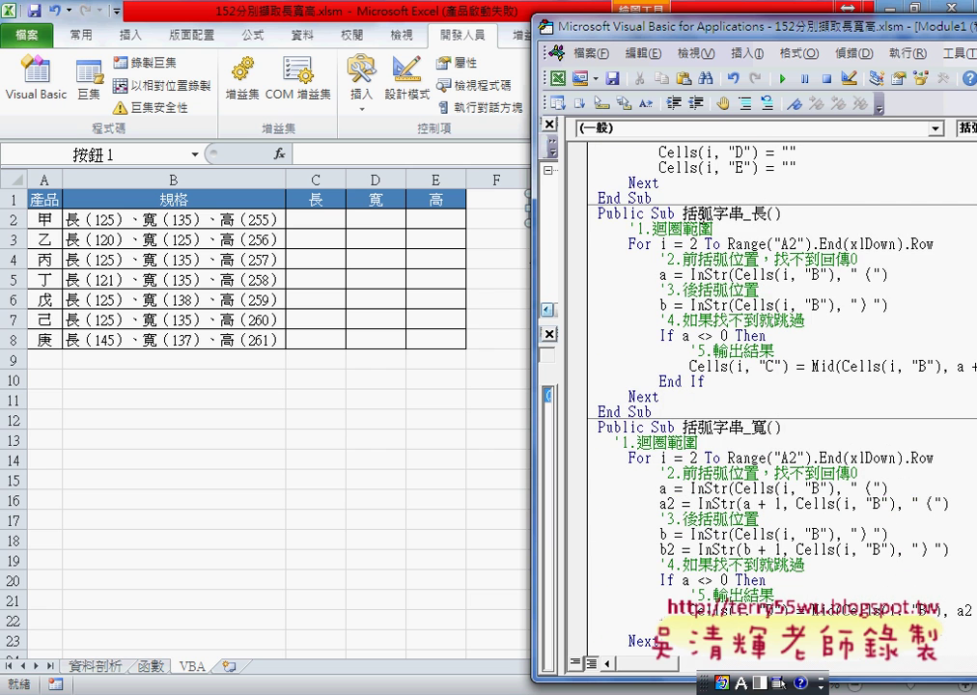
{"action": "left_click_drag", "start_coordinate": [683, 213], "coordinate": [782, 214]}
{"action": "key", "text": "ctrl+c"}
{"action": "scroll", "coordinate": [588, 346], "scroll_direction": "down", "scroll_amount": 6}
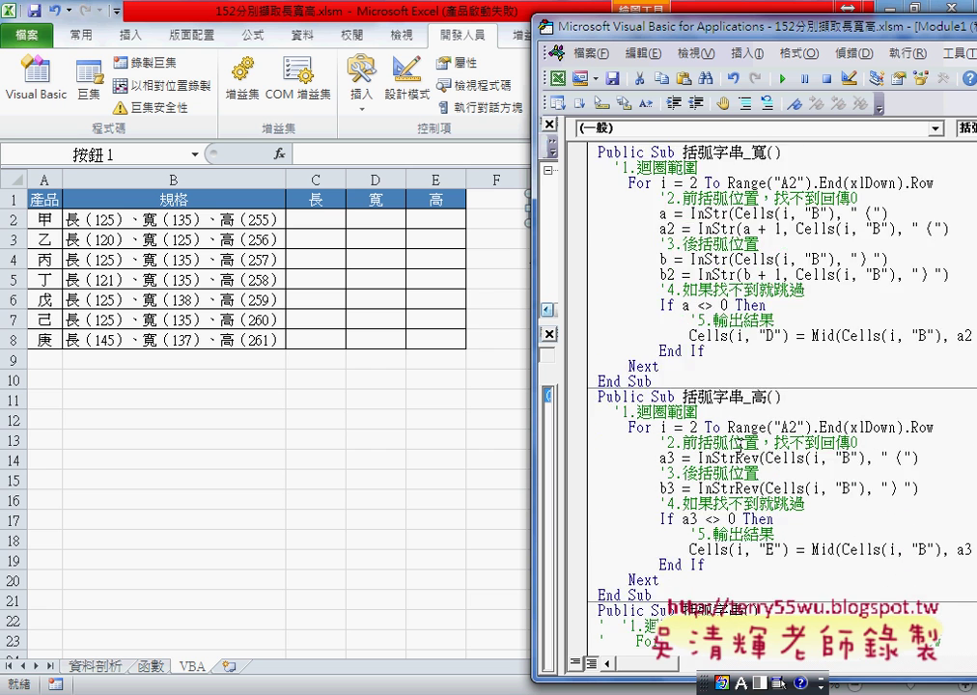
{"action": "scroll", "coordinate": [754, 386], "scroll_direction": "down", "scroll_amount": 7}
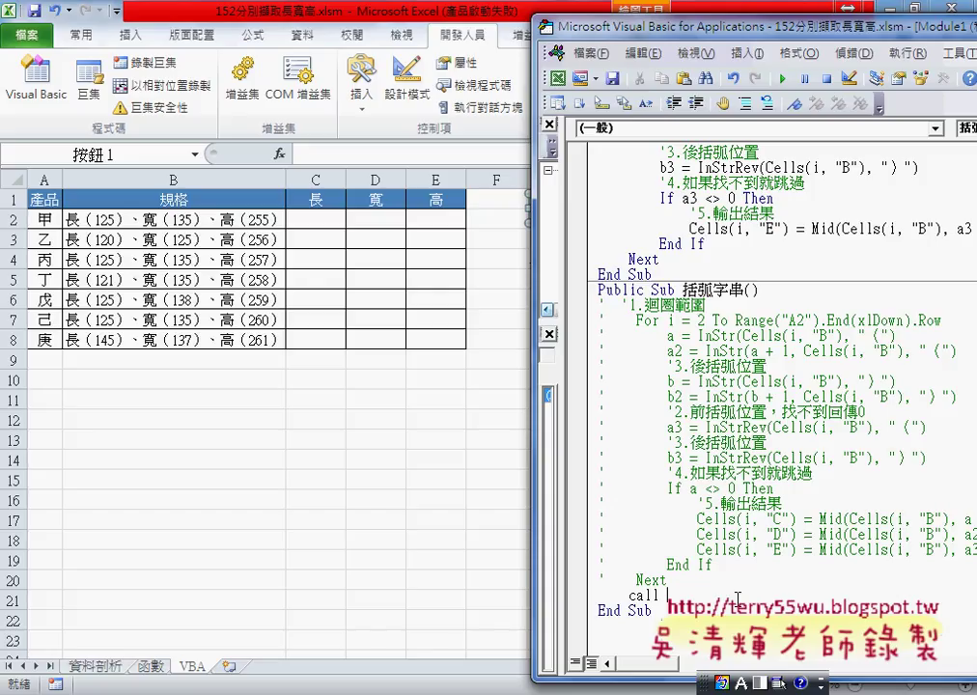
{"action": "key", "text": "ctrl+v"}
{"action": "key", "text": "Return"}
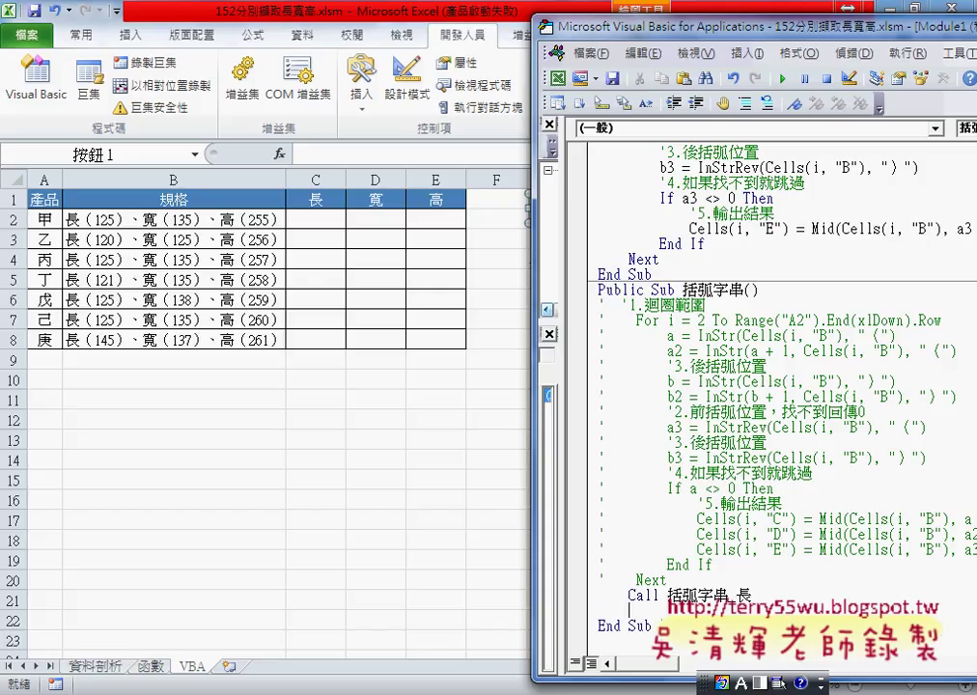
Duplicate the Call line and start a third Call line for the width and height macros.
{"action": "mouse_move", "coordinate": [628, 596]}
{"action": "left_mouse_down"}
{"action": "mouse_move", "coordinate": [754, 596]}
{"action": "mouse_move", "coordinate": [742, 596]}
{"action": "left_mouse_up"}
{"action": "key", "text": "ctrl+c"}
{"action": "left_click", "coordinate": [629, 611]}
{"action": "key", "text": "ctrl+v"}
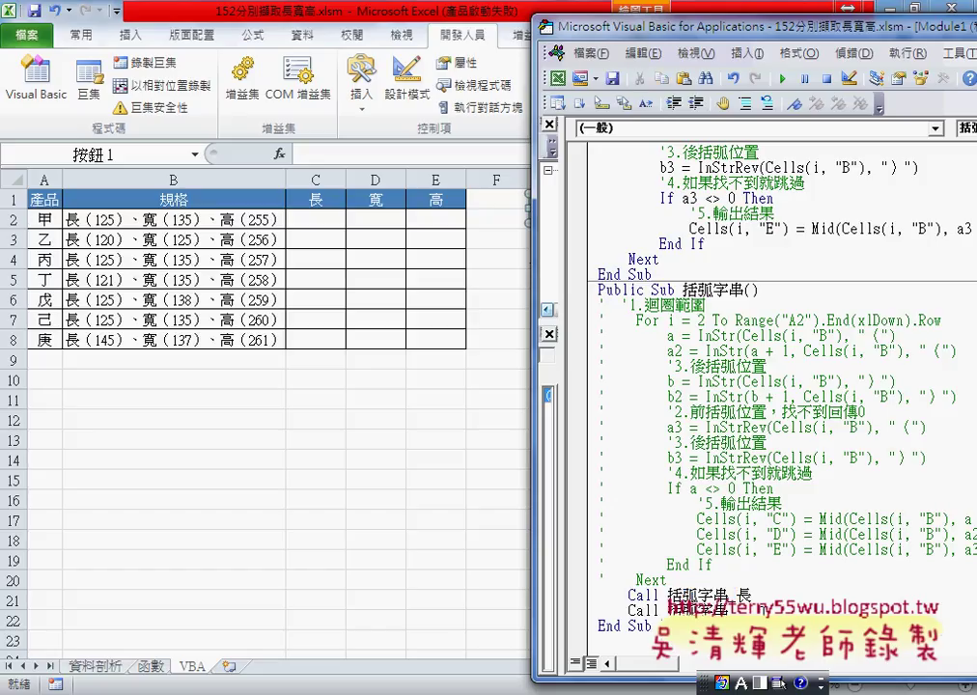
{"action": "key", "text": "shift"}
{"action": "key", "text": "Return"}
{"action": "type", "text": "Call"}
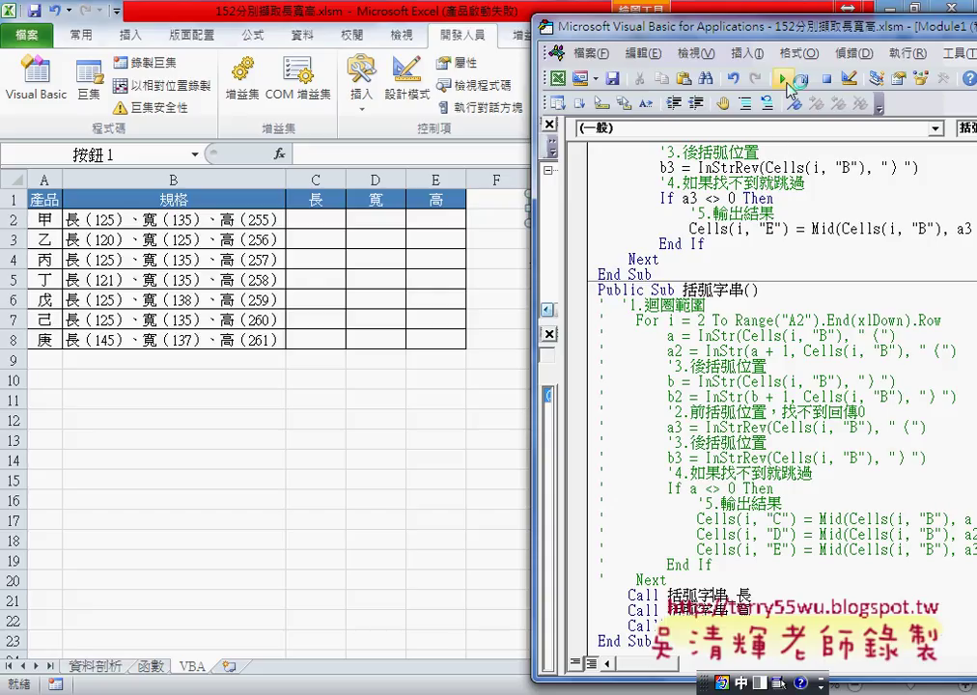
Run the 括弧字串 macro twice to fill columns C–E, then inspect its code.
{"action": "left_click", "coordinate": [788, 79]}
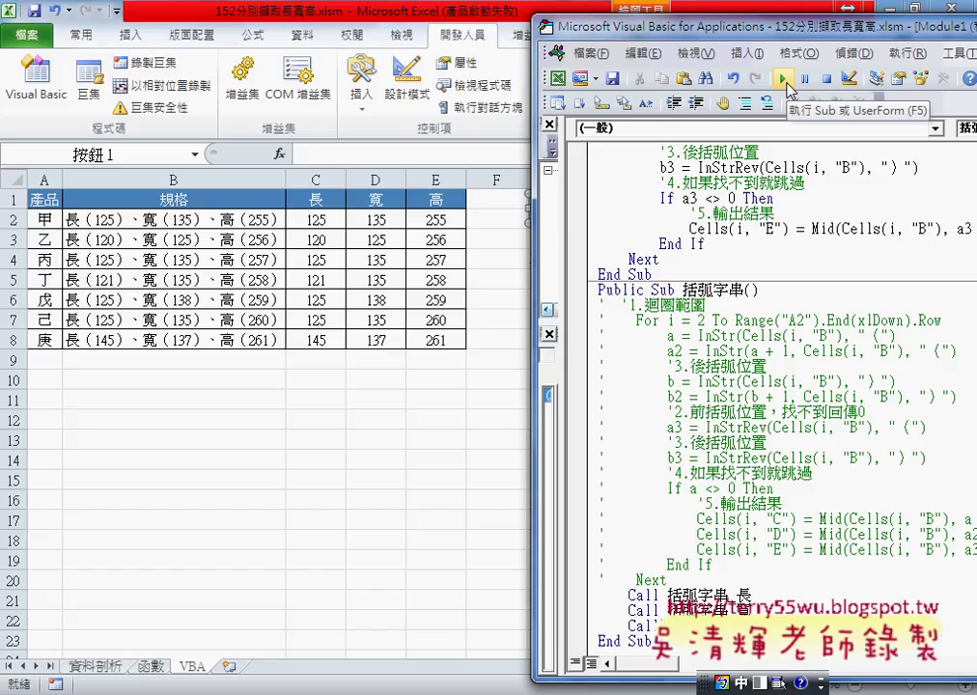
{"action": "left_click", "coordinate": [787, 81]}
{"action": "double_click", "coordinate": [736, 291]}
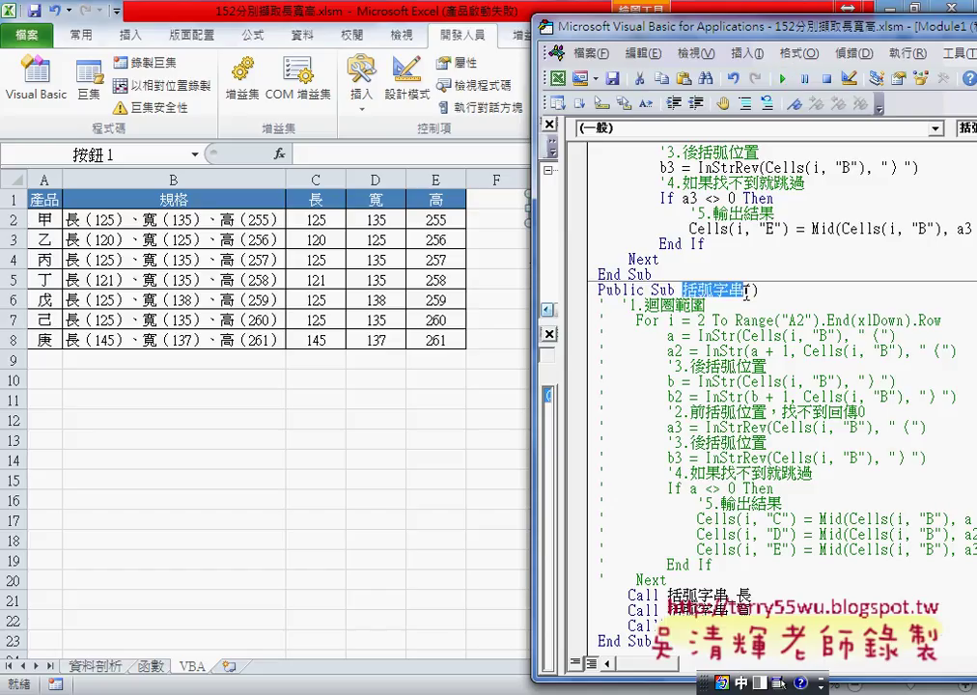
{"action": "scroll", "coordinate": [746, 290], "scroll_direction": "down", "scroll_amount": 1}
{"action": "mouse_move", "coordinate": [666, 550]}
{"action": "left_mouse_down"}
{"action": "mouse_move", "coordinate": [638, 480]}
{"action": "mouse_move", "coordinate": [592, 279]}
{"action": "left_mouse_up"}
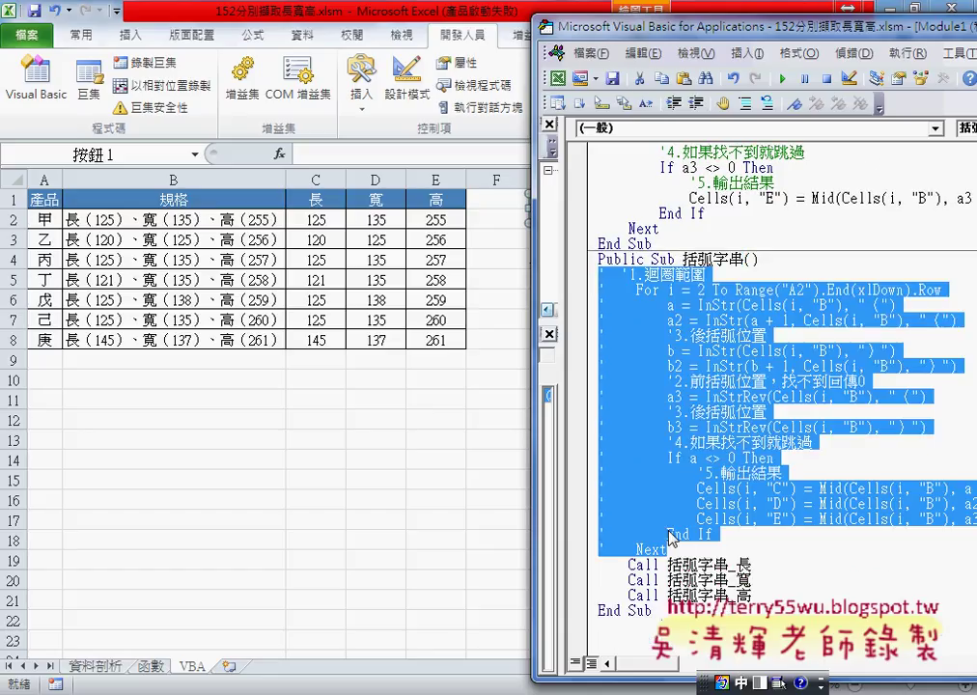
{"action": "left_click", "coordinate": [651, 561]}
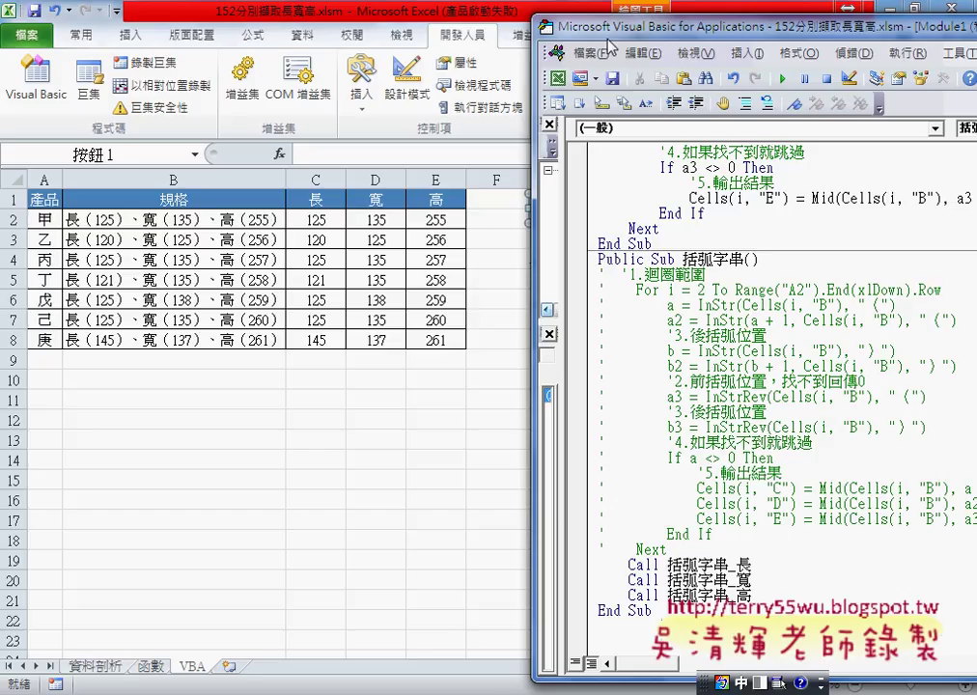
Move the VBA code window left and scroll up to review the earlier macros.
{"action": "left_click_drag", "start_coordinate": [576, 43], "coordinate": [424, 35]}
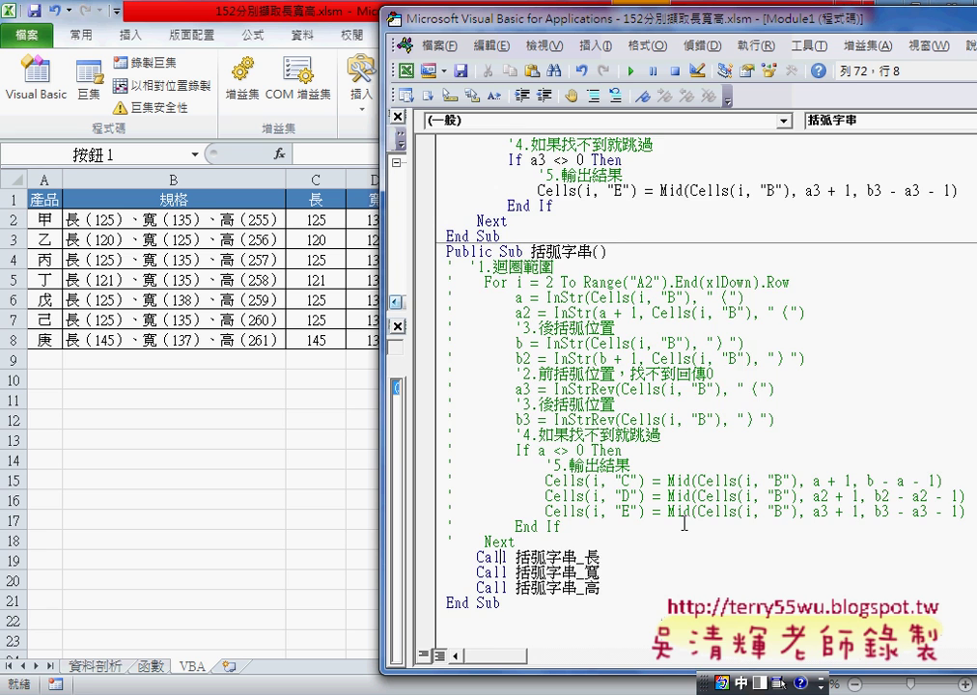
{"action": "scroll", "coordinate": [685, 522], "scroll_direction": "up", "scroll_amount": 1}
{"action": "scroll", "coordinate": [685, 522], "scroll_direction": "up", "scroll_amount": 5}
{"action": "scroll", "coordinate": [684, 523], "scroll_direction": "up", "scroll_amount": 2}
{"action": "scroll", "coordinate": [685, 523], "scroll_direction": "up", "scroll_amount": 2}
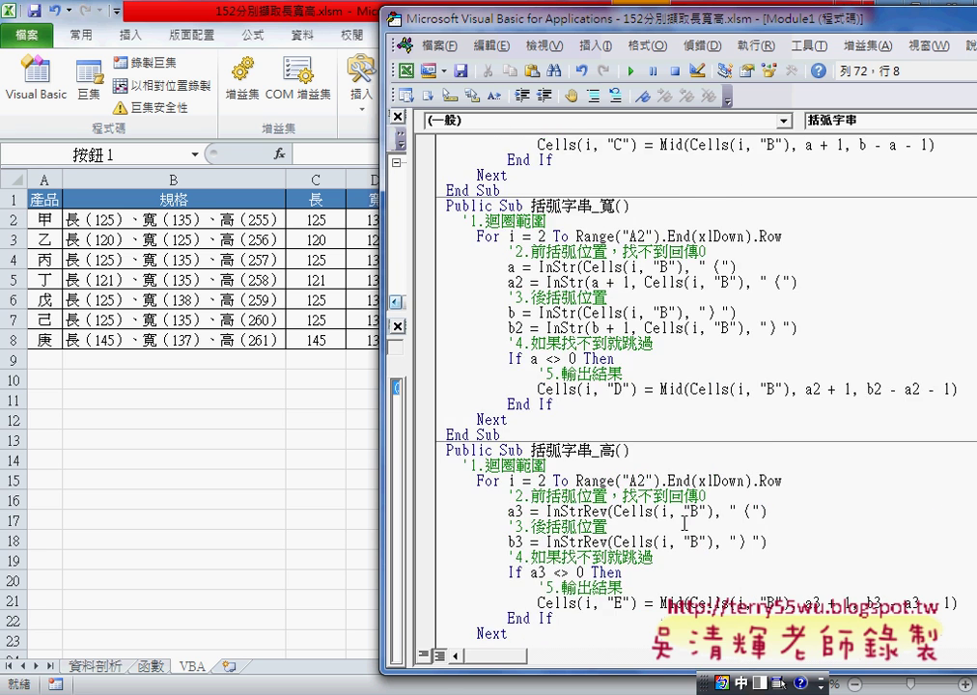
{"action": "scroll", "coordinate": [685, 522], "scroll_direction": "up", "scroll_amount": 3}
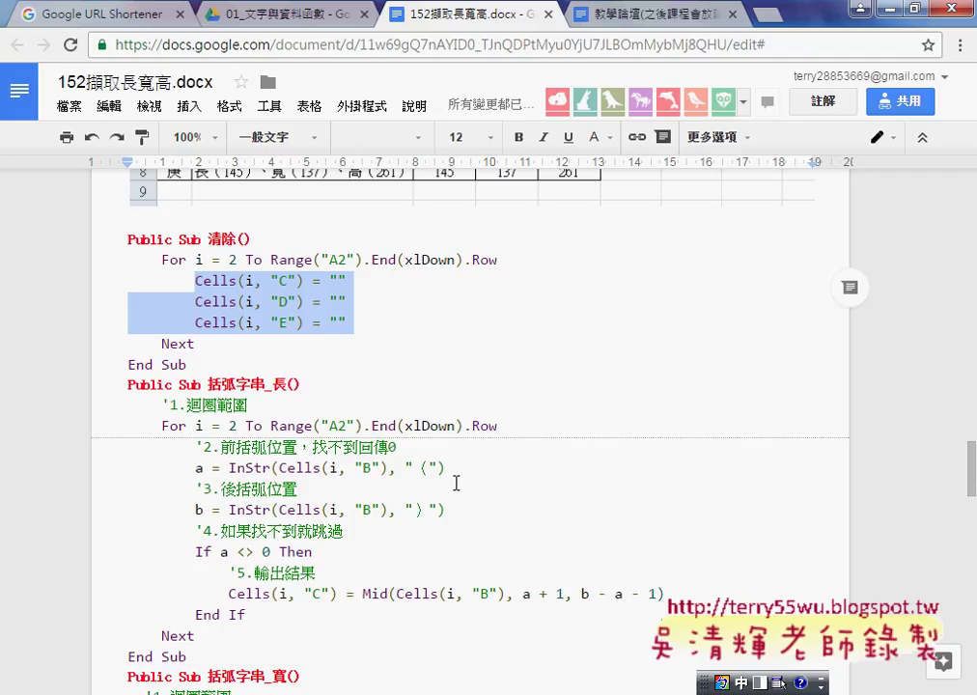
{"action": "scroll", "coordinate": [456, 483], "scroll_direction": "down", "scroll_amount": 3}
{"action": "left_click", "coordinate": [455, 483]}
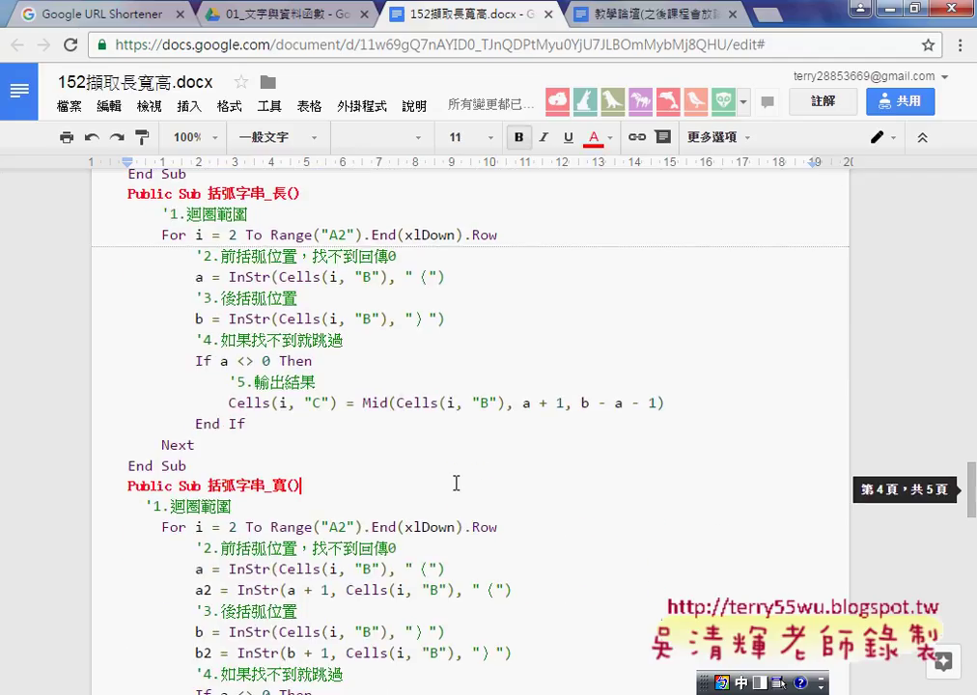